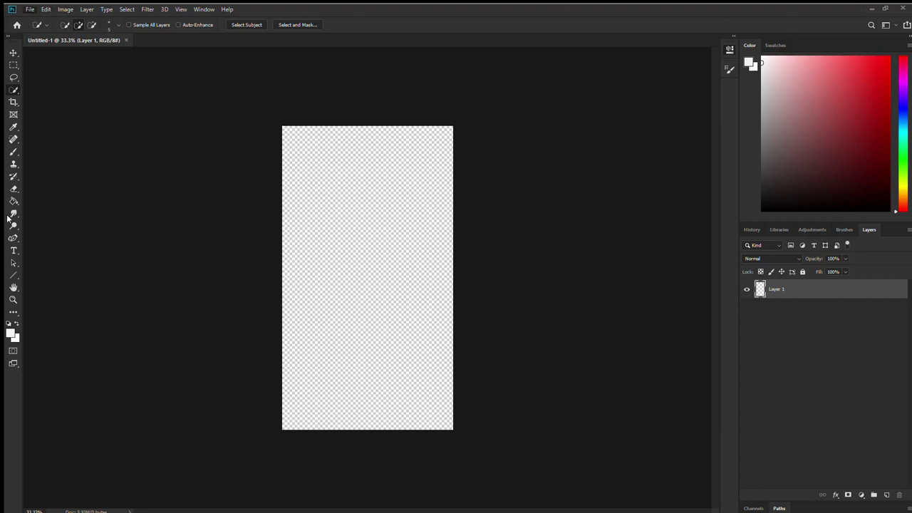
- Draw a circle with the Ellipse tool and move it to the centre of the canvas
right_click(15, 275)
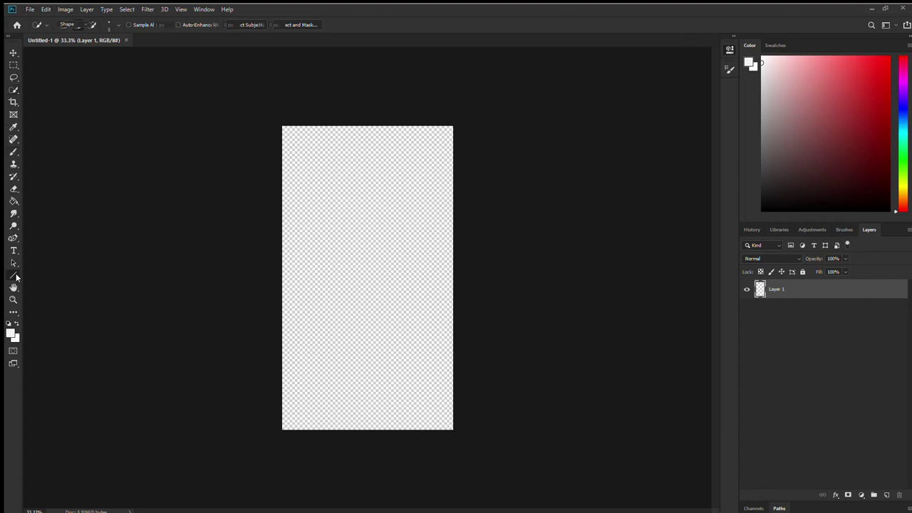
click(65, 293)
drag(343, 246, 434, 335)
key(v)
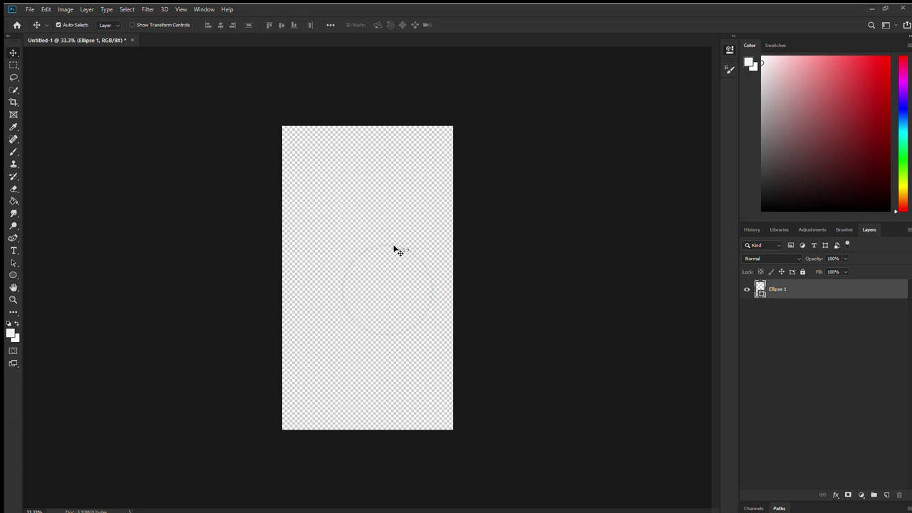
drag(392, 238, 368, 235)
click(403, 248)
drag(403, 249, 384, 232)
- Rasterize the circle with an outline in the default black and add an empty layer above it
click(13, 201)
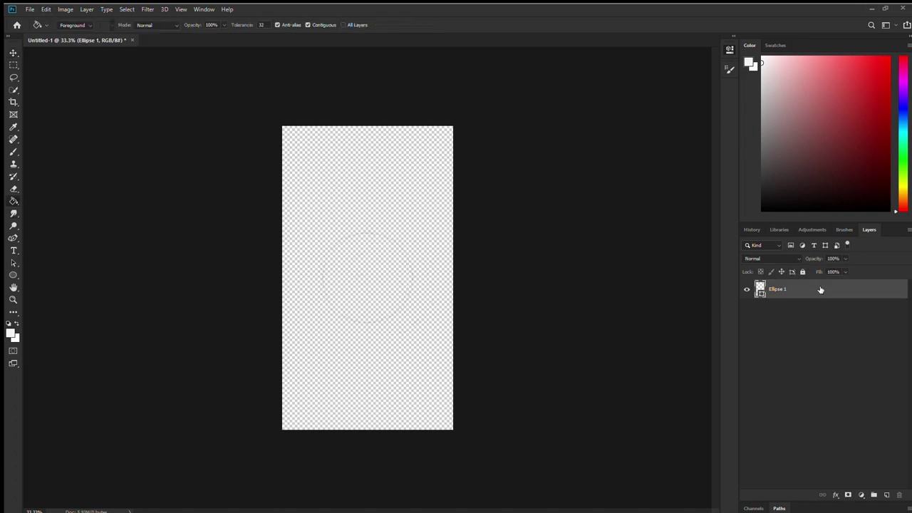
key(d)
click(407, 254)
click(886, 495)
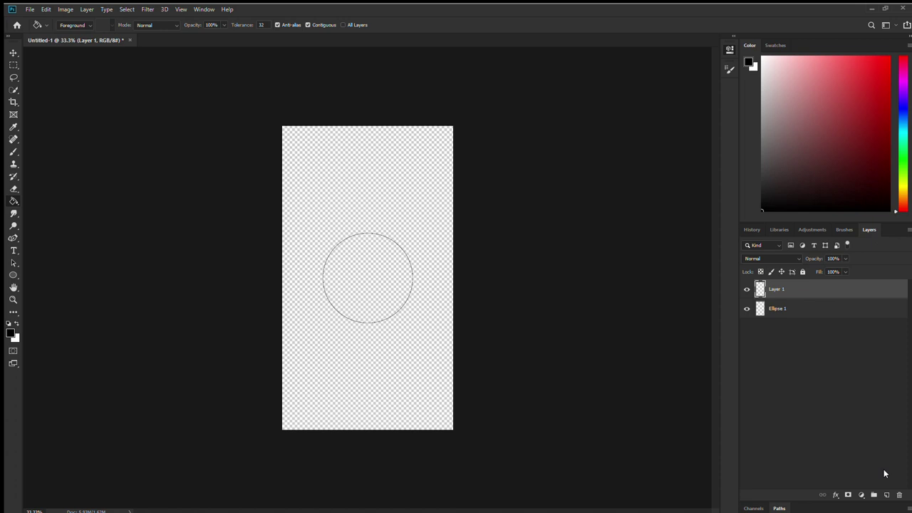
- Choose the Brush tool and set a muted teal as the foreground colour
click(19, 151)
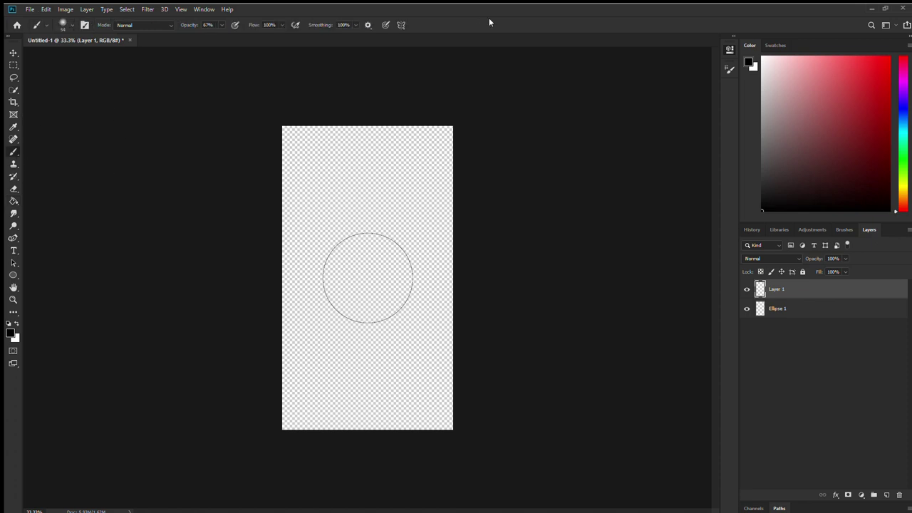
drag(903, 135, 904, 125)
drag(810, 104, 818, 122)
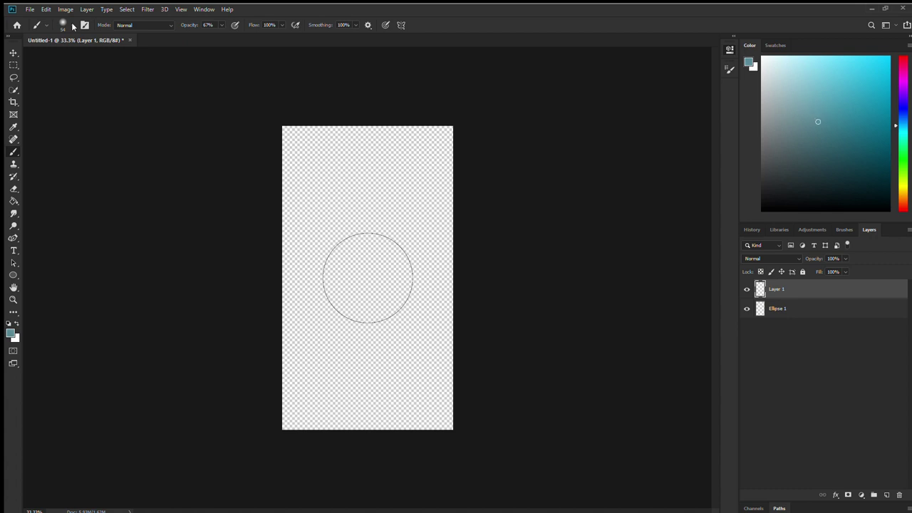
- Make a selection from the circle's outline and ready the Brush on Layer 1
key(w)
key(m)
click(809, 303)
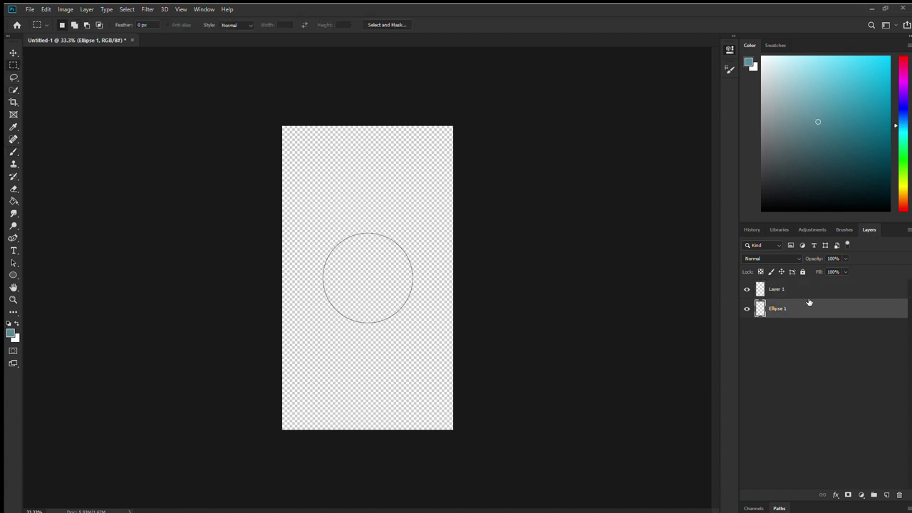
key(p)
key(ctrl+Return)
click(777, 288)
key(b)
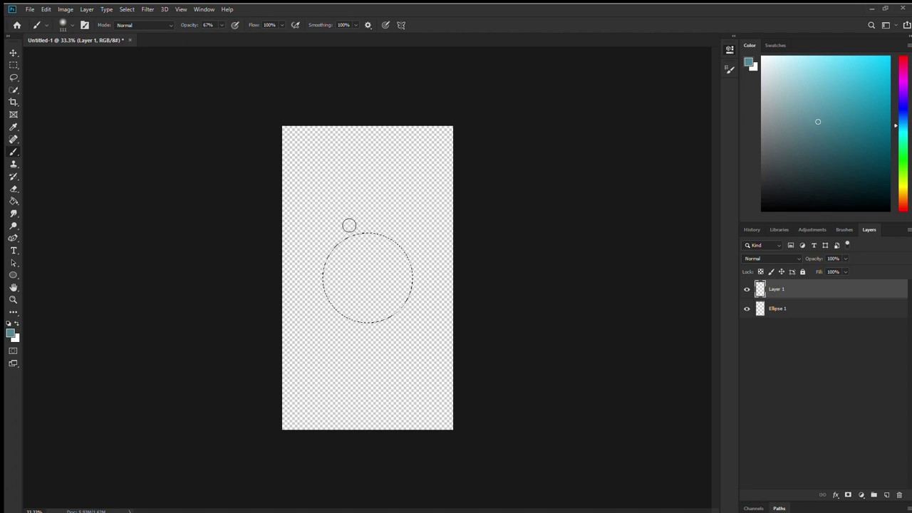
- Select the whole canvas on the Ellipse 1 layer and fill the circle with muted teal using the Paint Bucket
click(789, 306)
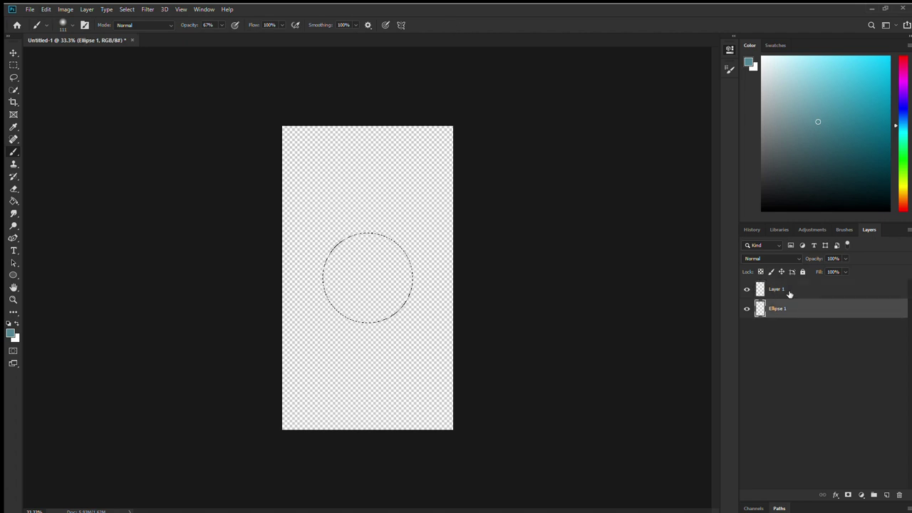
key(m)
drag(258, 107, 472, 447)
click(13, 202)
click(371, 279)
click(777, 290)
key(ctrl+d)
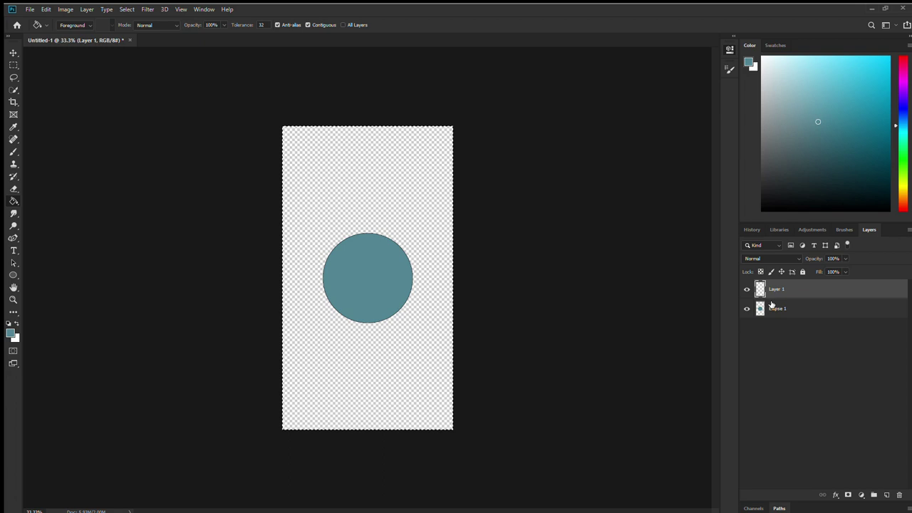
- Select only the teal circle with the Quick Selection tool and make Layer 1 active
click(773, 308)
click(14, 90)
click(304, 179)
click(781, 288)
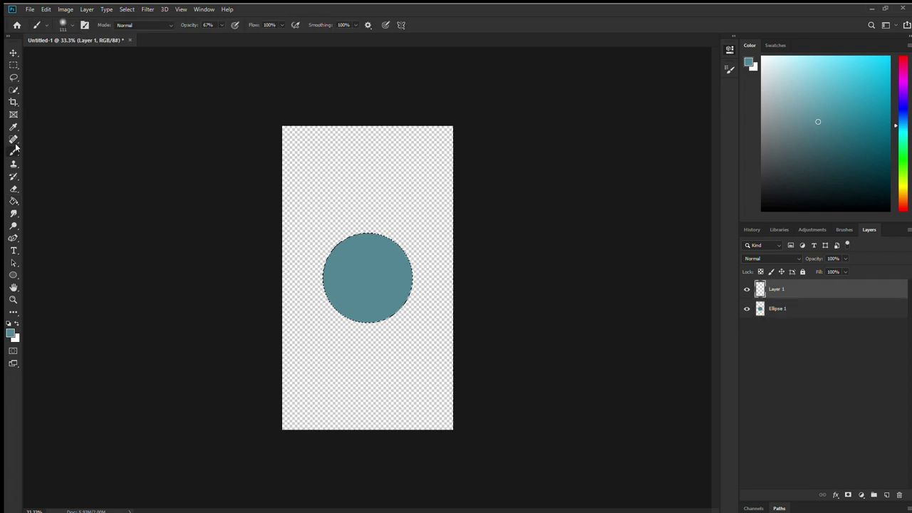
- Refill the circle on the Ellipse 1 layer with a lighter teal and ready the Brush on Layer 1
click(13, 188)
drag(793, 96, 799, 101)
click(777, 308)
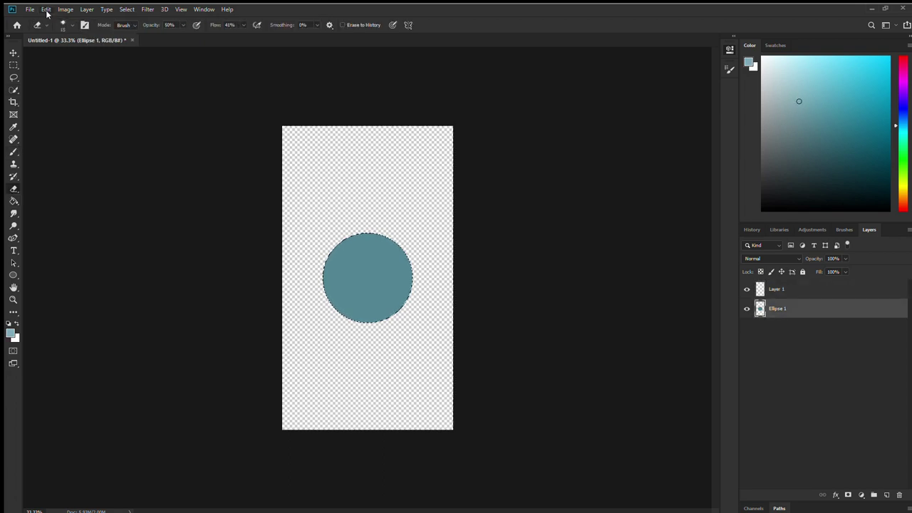
click(13, 202)
click(365, 269)
click(778, 289)
click(13, 152)
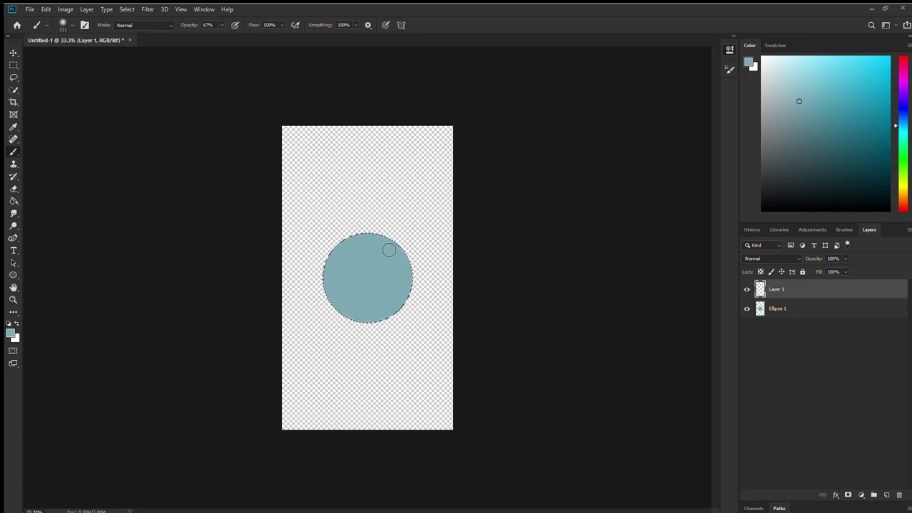
- Adjust the brush size and reset the foreground and background colours to default black and white
click(74, 26)
click(74, 52)
key(d)
- Draw a small pupil circle centred in the iris and restore the selection around the teal circle
click(13, 275)
mouse_move(363, 265)
mouse_down()
mouse_move(386, 290)
mouse_move(374, 284)
mouse_up()
key(v)
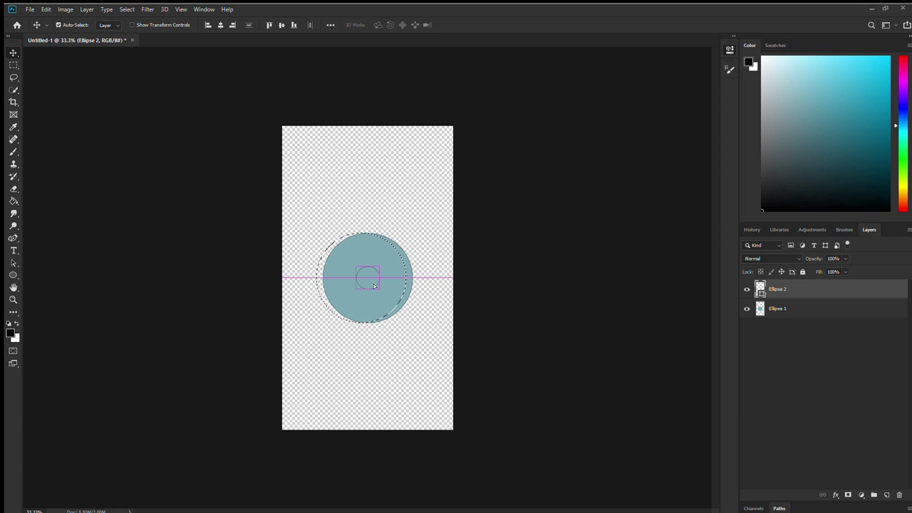
click(379, 285)
key(w)
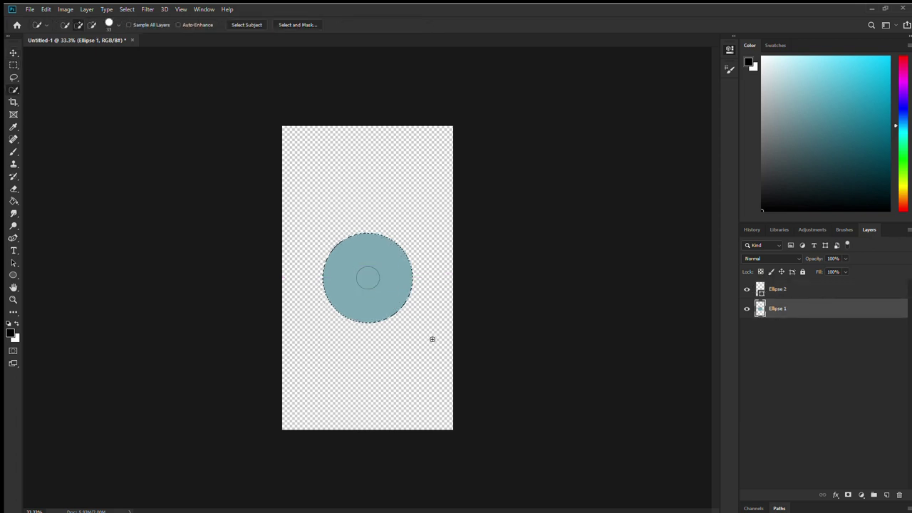
- Fill the small pupil circle on the Ellipse 2 layer with black
click(780, 290)
key(g)
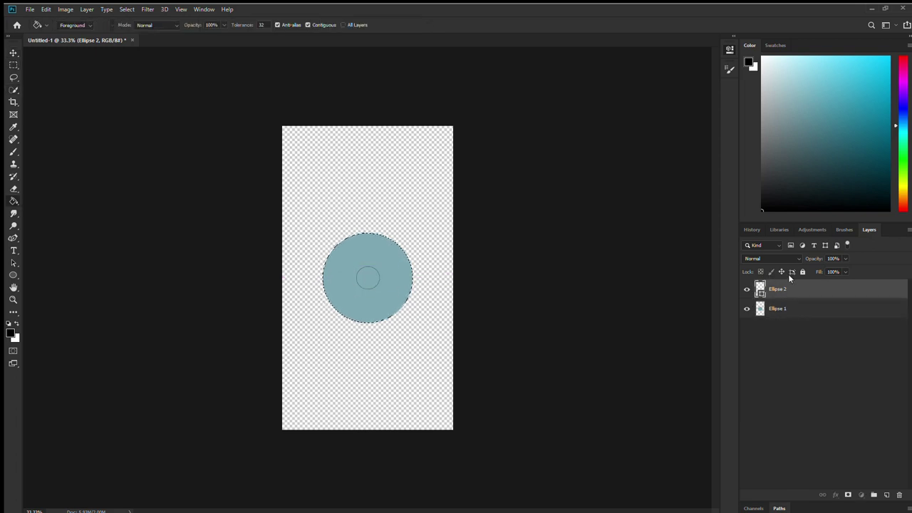
click(369, 278)
- Draw a larger circle and centre it around the small black pupil
key(u)
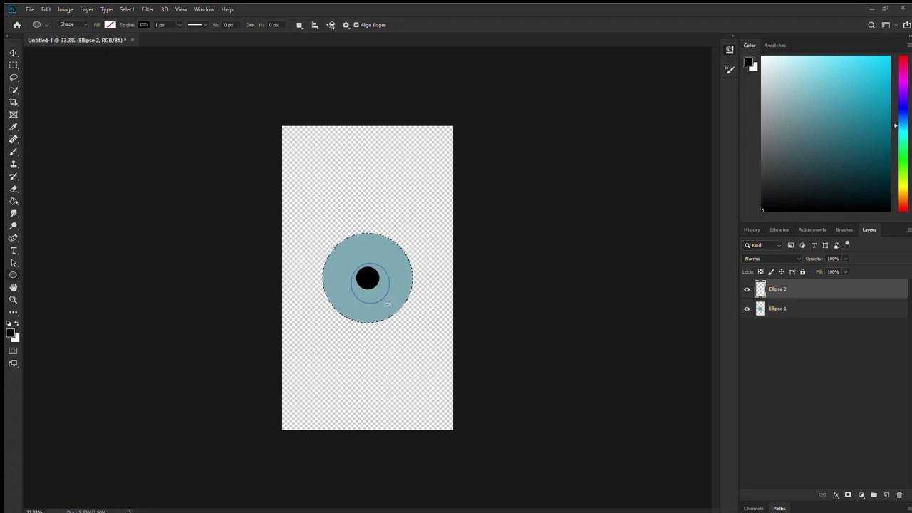
drag(389, 304, 389, 305)
drag(389, 289, 379, 290)
click(46, 10)
click(56, 20)
click(13, 54)
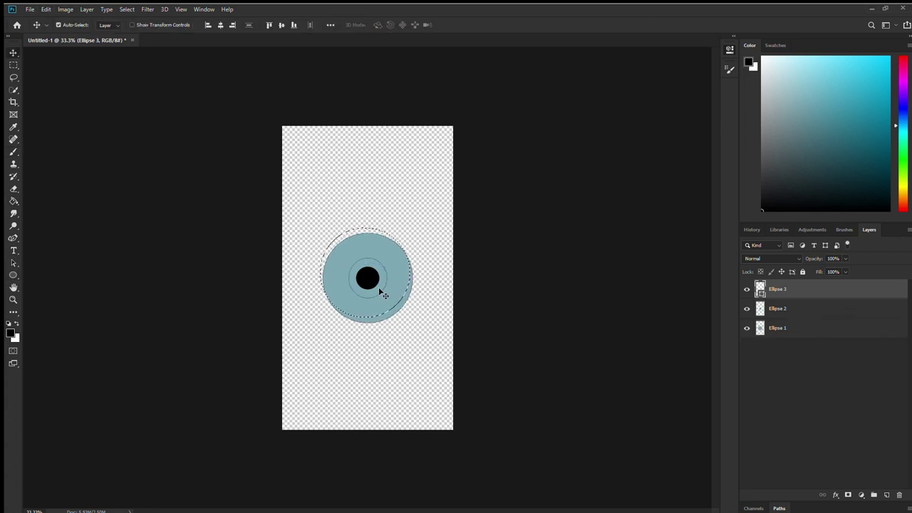
- Fill the larger pupil circle with black and delete the smaller pupil's layer
click(12, 201)
click(372, 270)
click(787, 306)
click(899, 496)
- Restore the selection around the iris with the Quick Selection tool on the Ellipse 1 layer
click(13, 54)
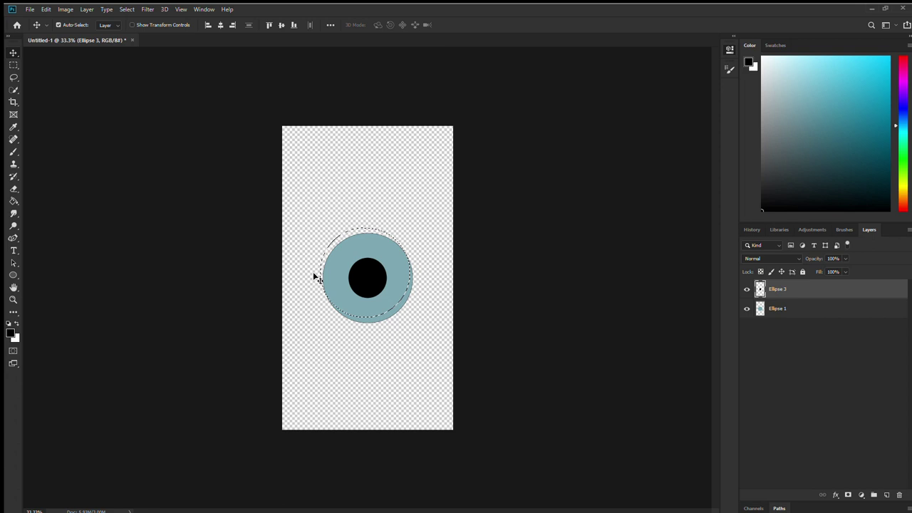
click(13, 90)
click(779, 309)
click(430, 378)
click(788, 292)
click(13, 276)
drag(353, 262, 387, 295)
key(v)
key(ctrl+z)
click(13, 275)
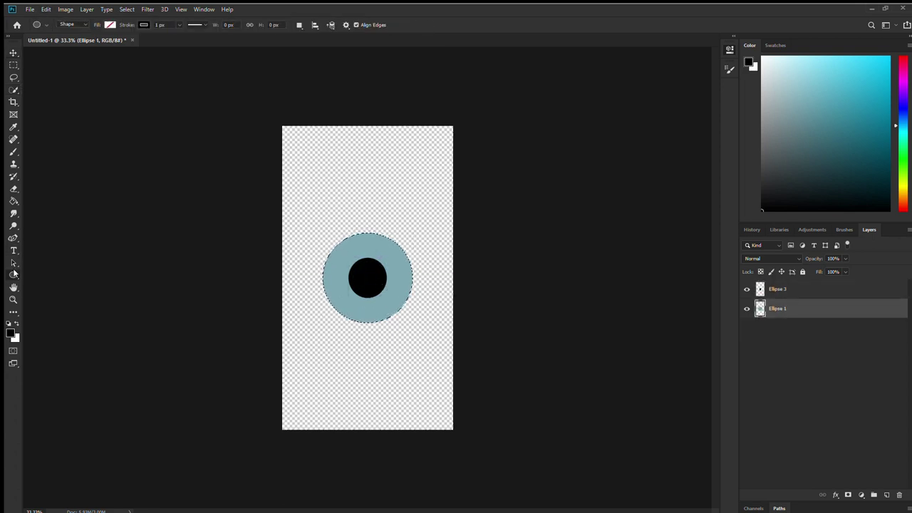
- Delete the Ellipse 3 layer with the black pupil
click(790, 294)
click(899, 496)
click(410, 196)
- Add a new layer, draw a medium-sized pupil circle and centre it inside the iris
click(887, 497)
mouse_move(349, 267)
mouse_down()
mouse_move(387, 293)
mouse_move(388, 304)
mouse_up()
click(12, 53)
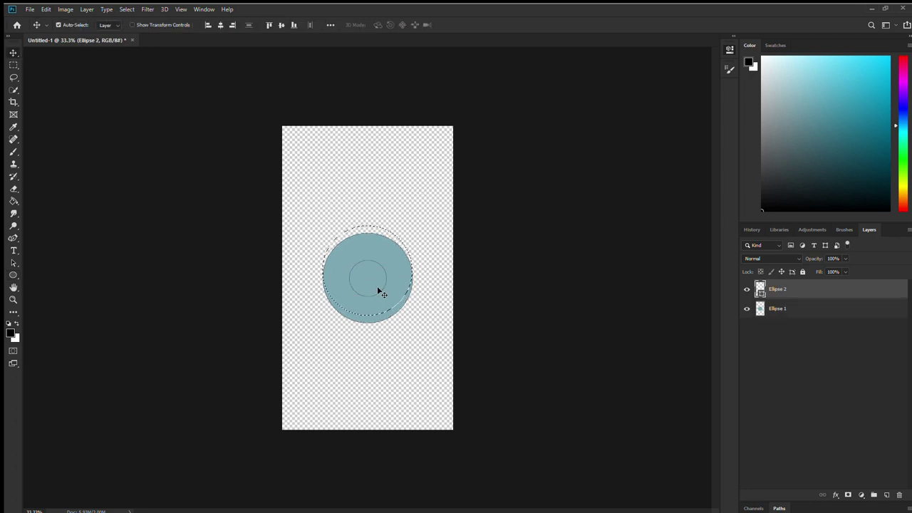
- Realign the selection with the iris edge using the Quick Selection tool on the Ellipse 1 layer
click(13, 90)
click(793, 309)
click(445, 379)
- Rasterize the Ellipse 2 pupil layer and fill the pupil circle with black
click(796, 287)
right_click(784, 288)
click(738, 192)
click(13, 201)
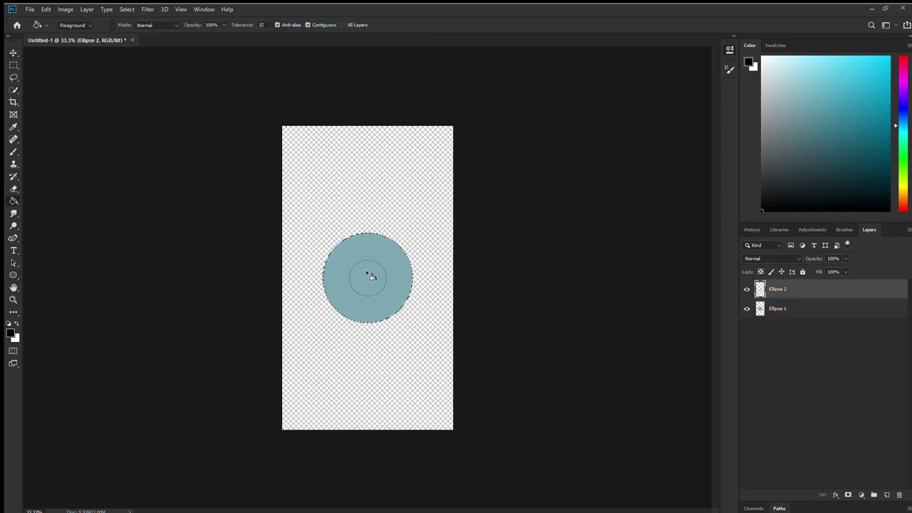
- Add a new layer and try dark teal brush strokes above the pupil
click(886, 495)
click(814, 158)
click(13, 152)
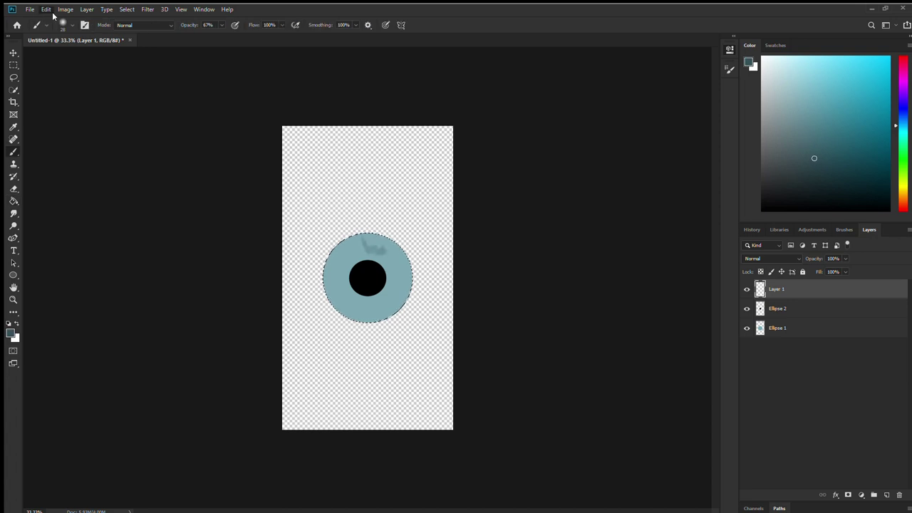
- Merge the pupil layer into the iris layer and subtract the pupil from the iris selection
click(819, 308)
key(ctrl+e)
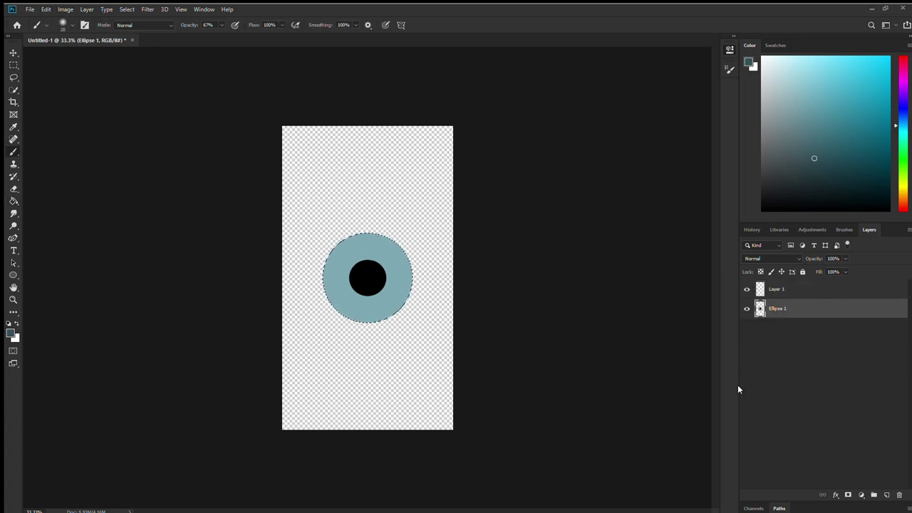
click(15, 91)
click(92, 25)
click(368, 278)
click(783, 292)
- Paint short dark teal strokes radiating outward all around the pupil on Layer 1 with a size 20 brush
click(13, 152)
drag(364, 261, 362, 245)
drag(371, 261, 372, 251)
drag(376, 261, 379, 249)
drag(382, 264, 392, 255)
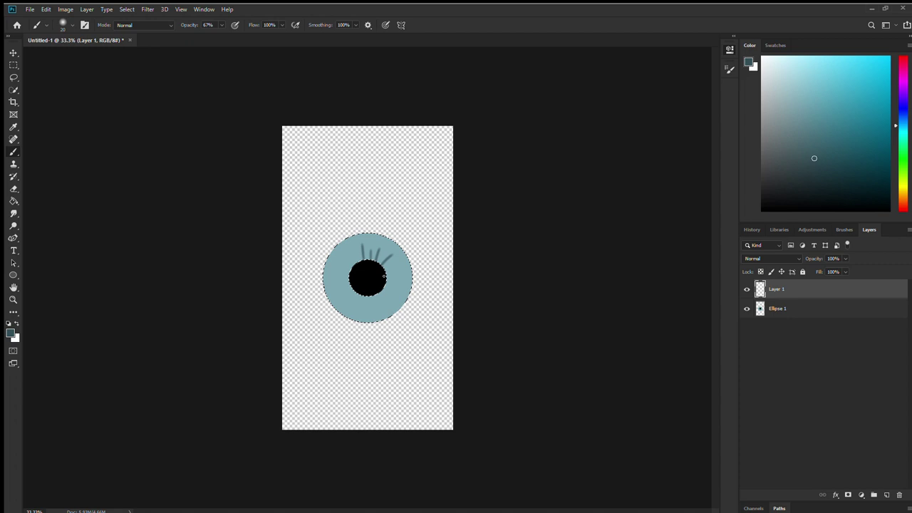
drag(348, 283, 339, 285)
drag(349, 278, 338, 279)
drag(349, 273, 340, 269)
drag(352, 268, 343, 262)
drag(356, 262, 350, 255)
drag(387, 280, 398, 283)
drag(384, 291, 392, 298)
drag(360, 261, 357, 254)
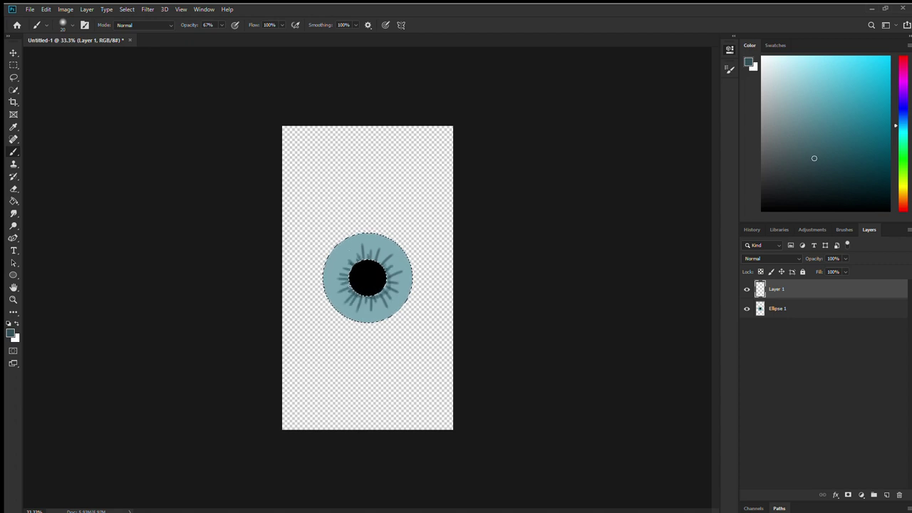
- Paint a darker teal zigzag ring around the radial strokes with a size 14 brush
click(830, 179)
click(72, 25)
drag(59, 51, 55, 51)
mouse_move(376, 239)
mouse_down()
mouse_move(391, 259)
mouse_move(385, 311)
mouse_up()
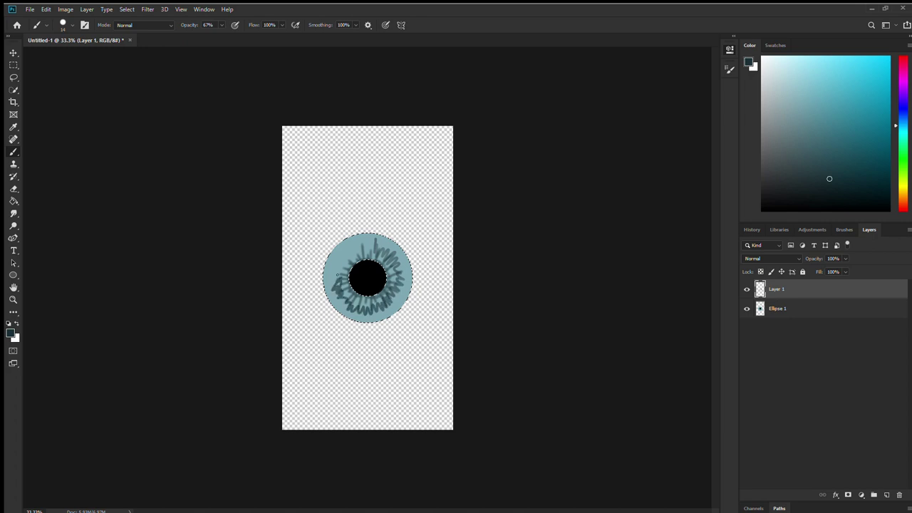
mouse_move(338, 275)
mouse_down()
mouse_move(351, 251)
mouse_move(377, 248)
mouse_up()
- Paint a near-black teal rim along the iris's outer edge with a size 17 brush
click(874, 196)
click(72, 25)
drag(55, 51, 57, 51)
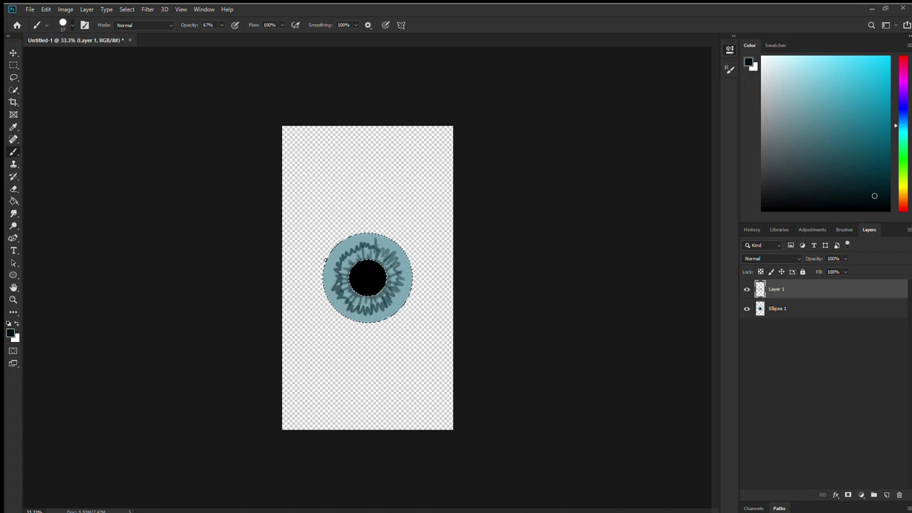
drag(327, 260, 340, 314)
mouse_move(411, 294)
mouse_down()
mouse_move(407, 261)
mouse_move(389, 236)
mouse_up()
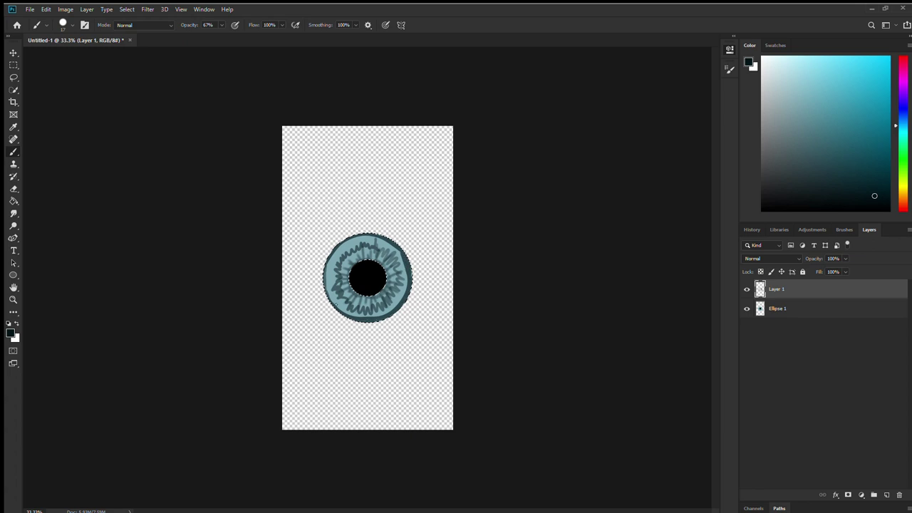
- Blend the painted iris strokes and outer rim with the Smudge tool
click(15, 214)
drag(62, 51, 75, 52)
mouse_move(356, 258)
mouse_down()
mouse_move(384, 292)
mouse_move(346, 303)
mouse_move(403, 271)
mouse_move(393, 248)
mouse_move(370, 244)
mouse_move(380, 292)
mouse_move(399, 253)
mouse_move(379, 319)
mouse_up()
- Add a new layer and set the Brush to 51% opacity with a near-black teal colour
key(ctrl+shift+alt+n)
click(15, 149)
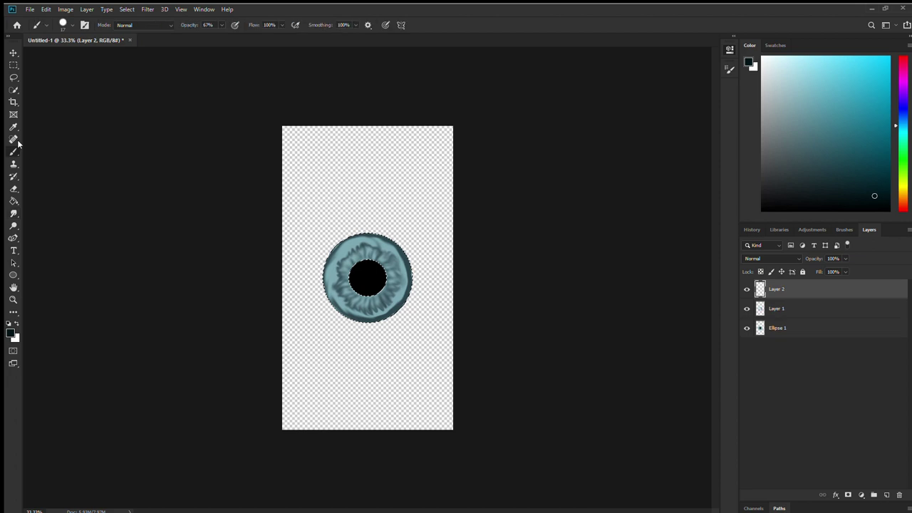
click(221, 25)
click(226, 36)
click(882, 203)
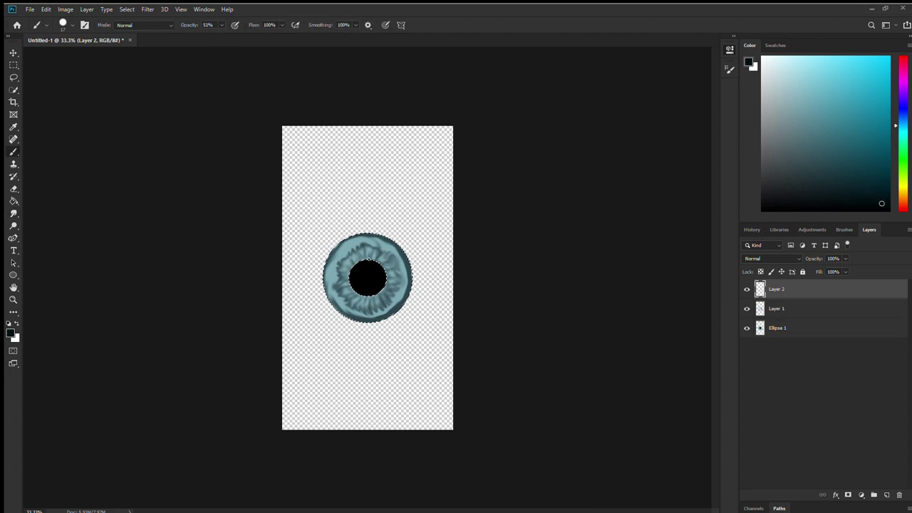
- Paint near-black strokes around the pupil's edge with a soft brush and undo the last one
double_click(115, 165)
drag(383, 287, 366, 295)
drag(375, 259, 388, 284)
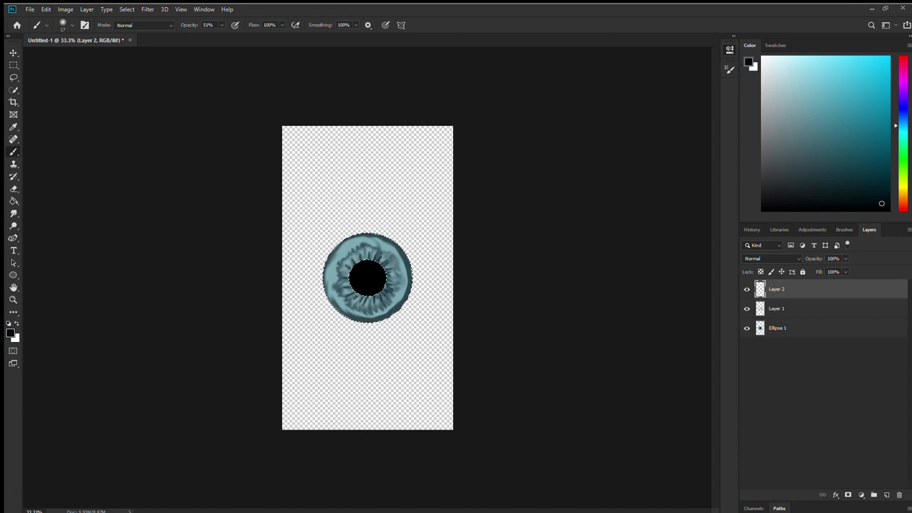
key(ctrl+z)
- Add another layer and paint light teal highlights over the iris with a size 26 soft brush
key(ctrl+shift+alt+n)
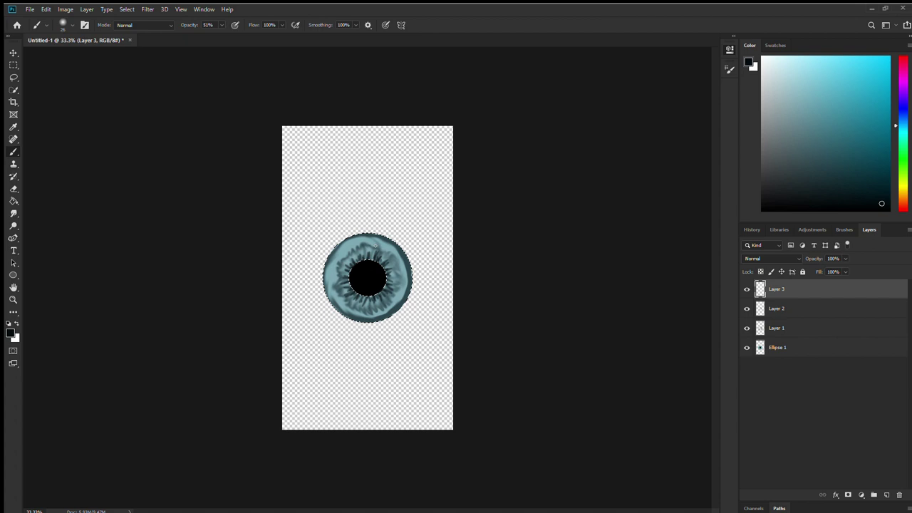
alt+click(375, 245)
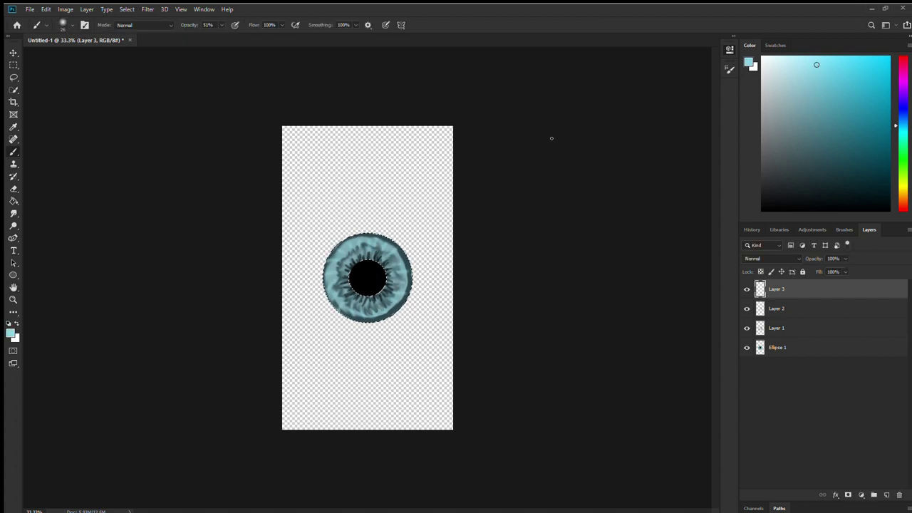
key(space)
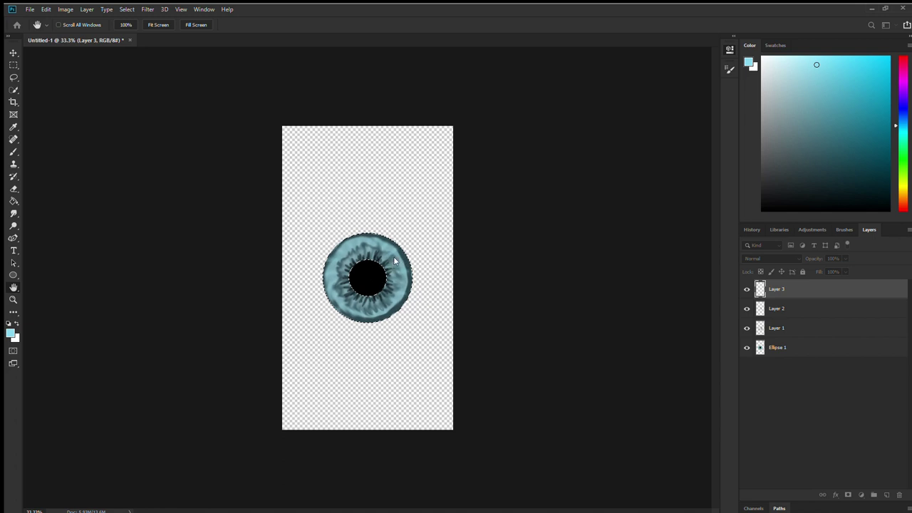
- Add a new layer above the highlights and pick a muted teal-green painting colour
key(ctrl+shift+alt+n)
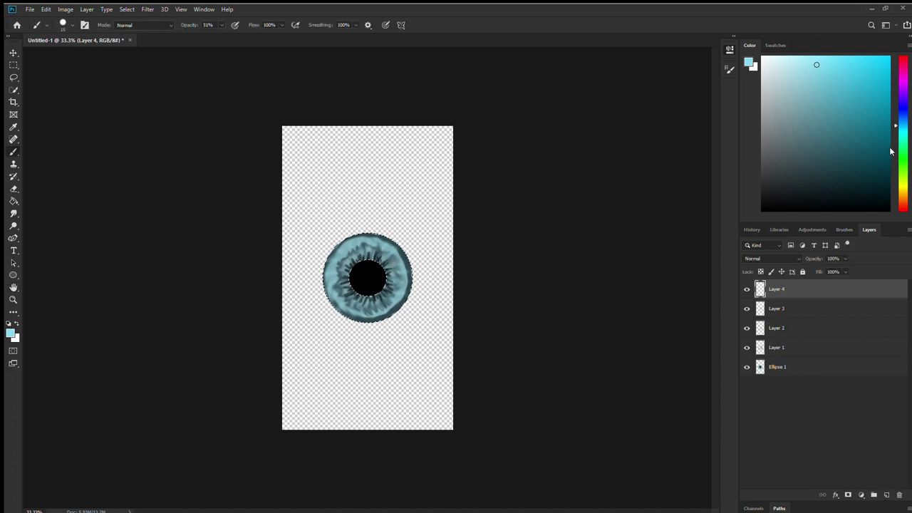
drag(898, 121, 898, 134)
click(807, 102)
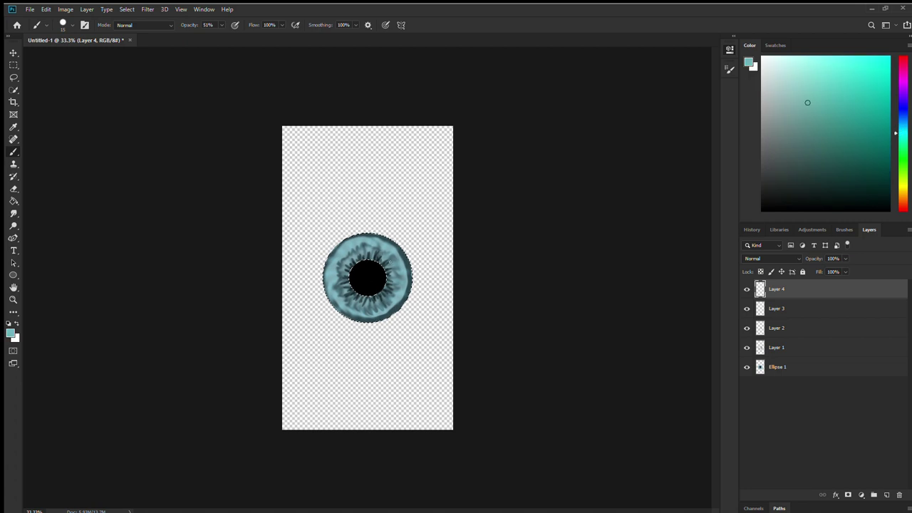
click(12, 214)
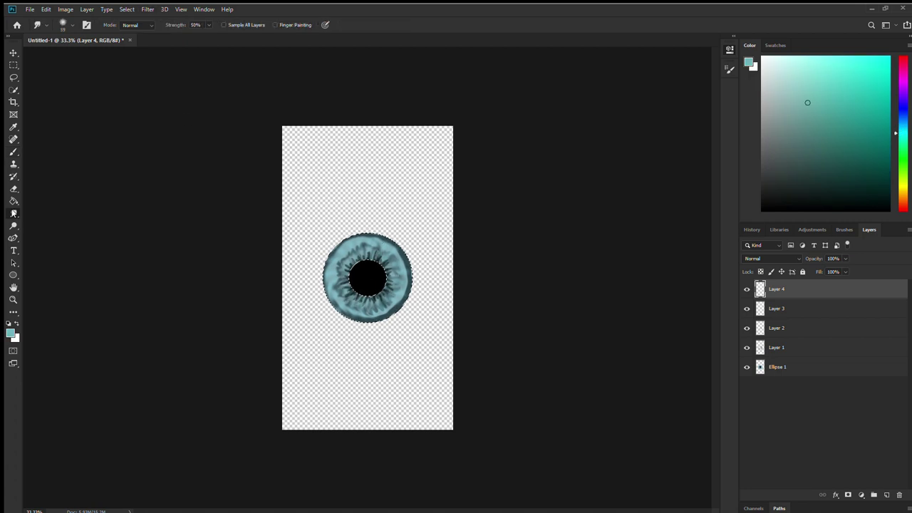
right_click(12, 214)
click(47, 225)
click(72, 26)
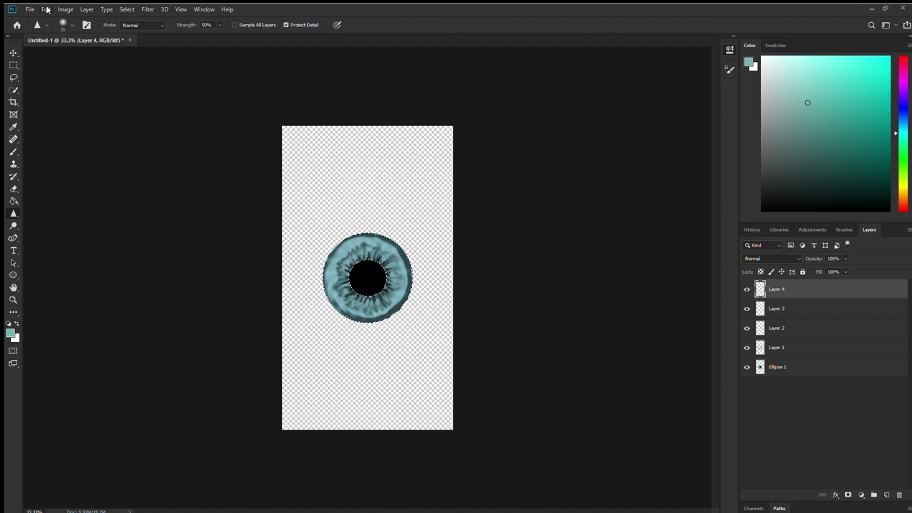
click(13, 188)
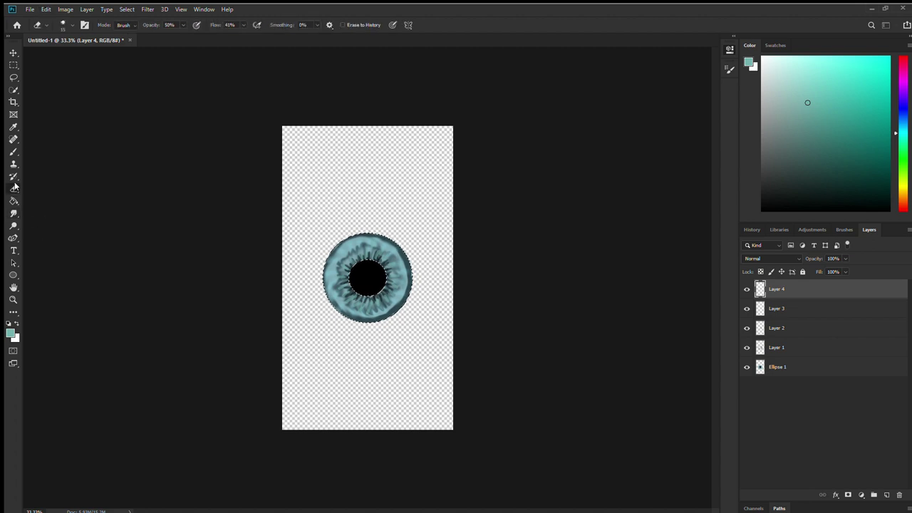
key(shift+r)
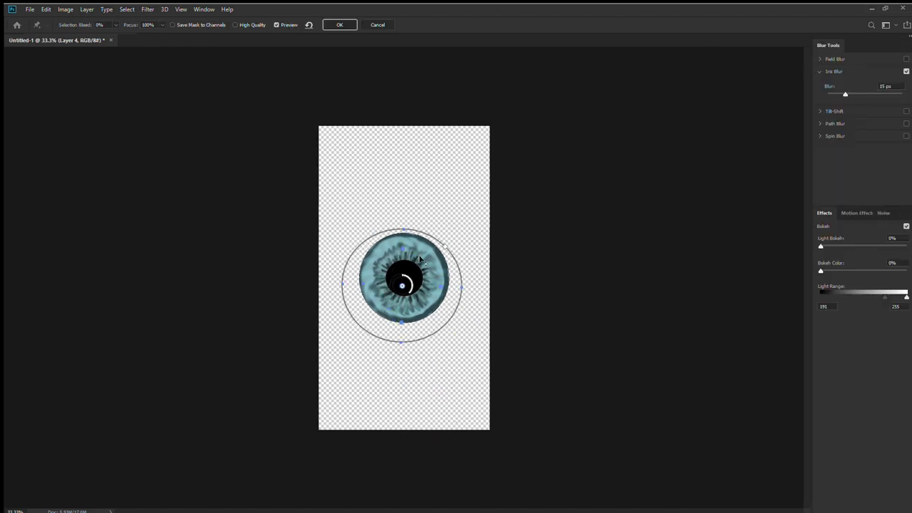
drag(820, 246, 862, 246)
drag(821, 271, 851, 247)
click(883, 213)
click(377, 25)
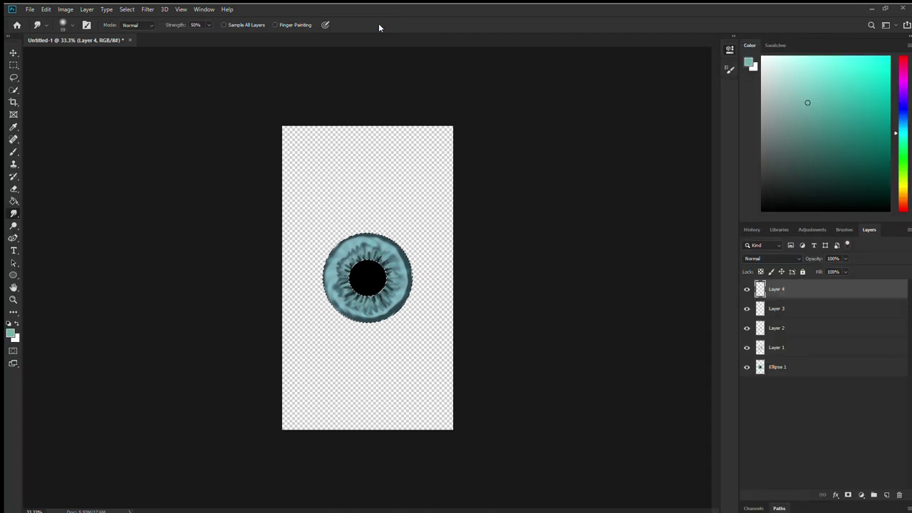
click(148, 9)
key(h)
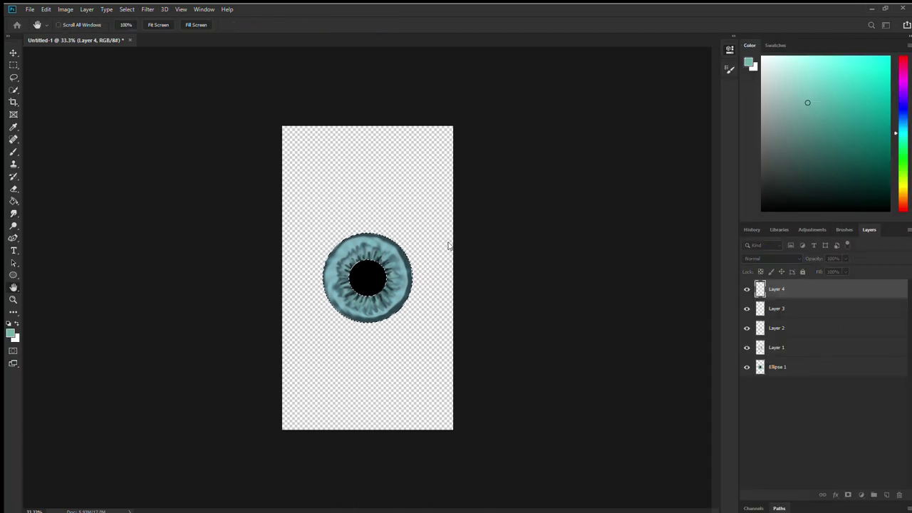
- Paint dark teal radial strokes around the iris with a size 9 brush at 23% opacity, using a colour sampled beside the pupil
click(13, 152)
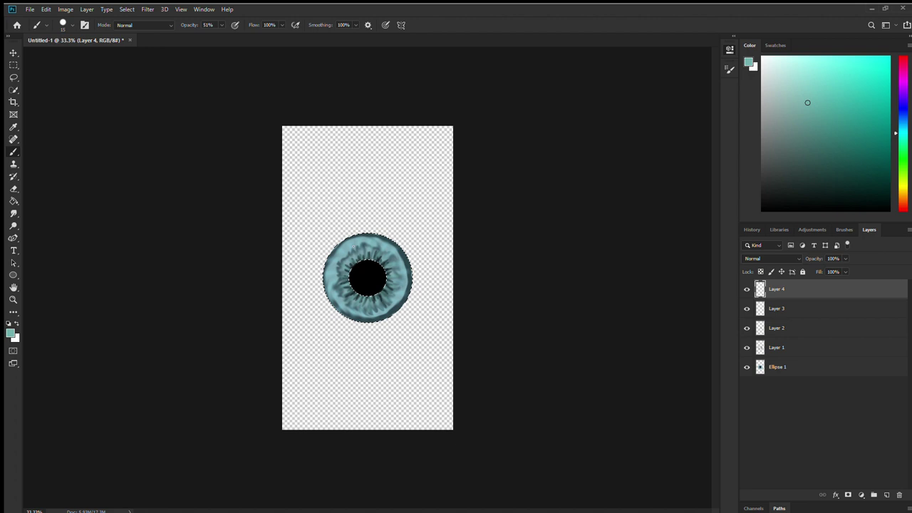
alt+click(377, 257)
click(46, 9)
click(54, 19)
click(222, 25)
drag(220, 36, 209, 35)
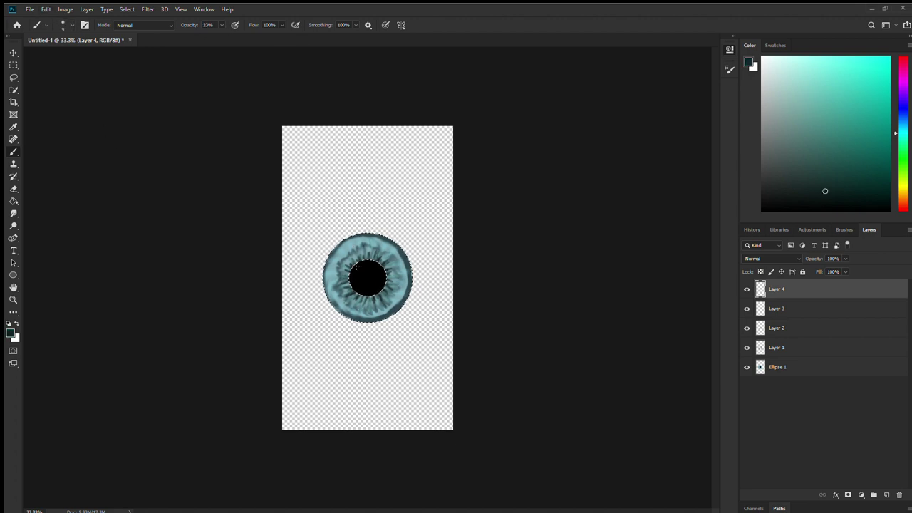
click(841, 185)
- Add a layer and paint near-black teal shading near the iris's right rim with a soft brush at 48% opacity
click(886, 494)
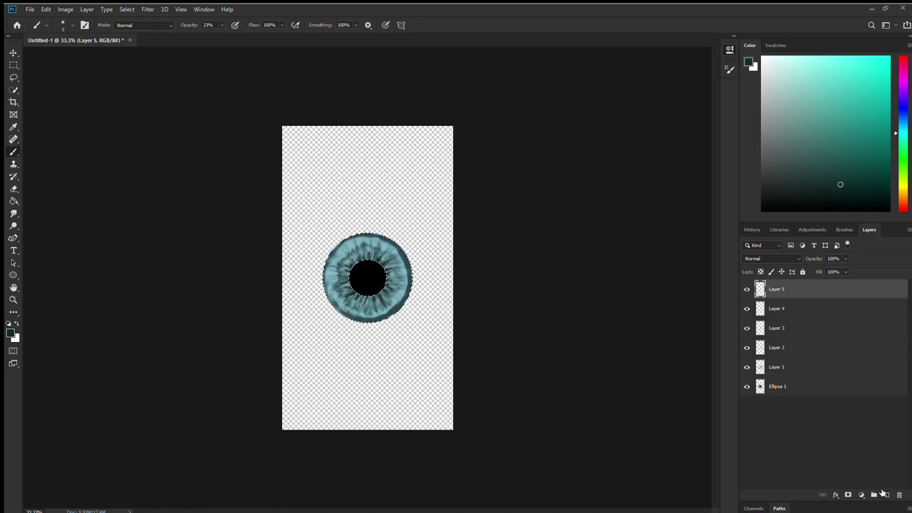
click(847, 194)
click(222, 25)
drag(217, 35, 226, 34)
click(72, 26)
drag(61, 56, 66, 56)
drag(400, 308, 405, 286)
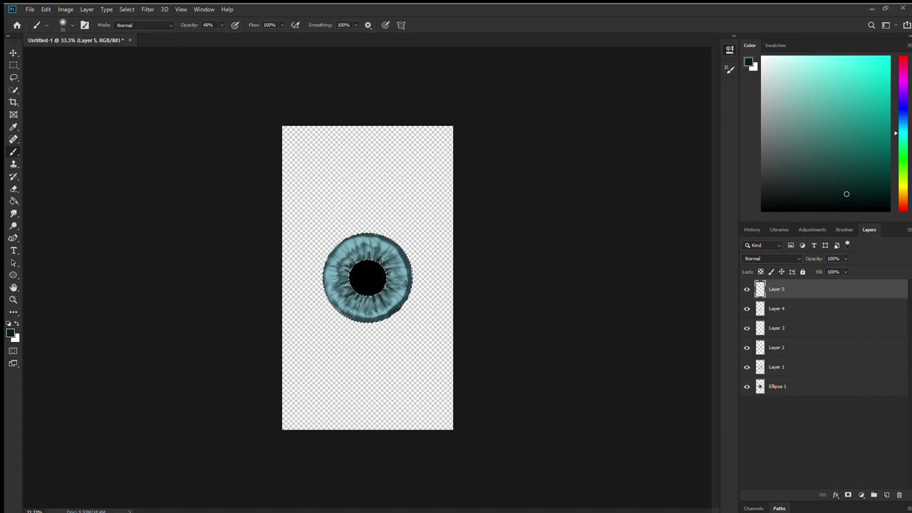
- Deepen the dark shading along the iris's upper-right rim with a size 21 soft brush at 83% opacity
click(222, 25)
drag(225, 34, 247, 34)
mouse_move(411, 289)
mouse_down()
mouse_move(404, 253)
mouse_move(388, 239)
mouse_move(341, 252)
mouse_up()
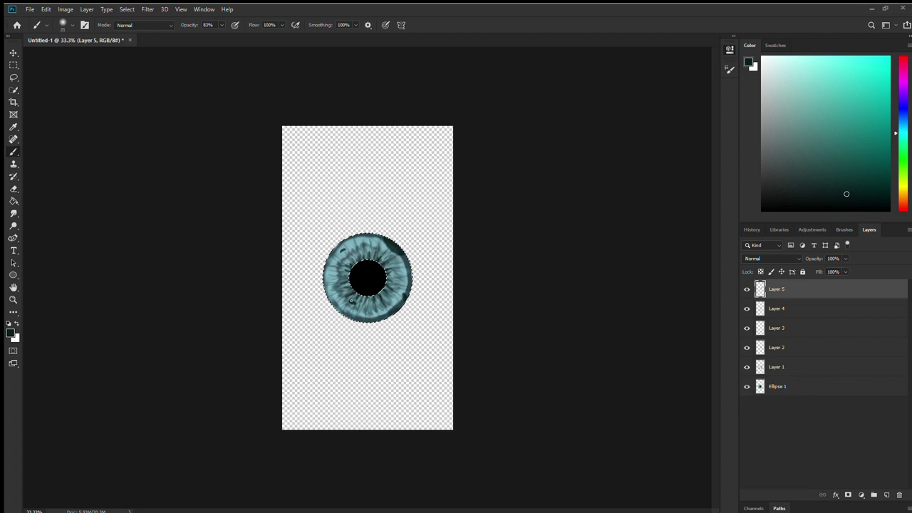
drag(349, 303, 355, 302)
drag(399, 276, 399, 281)
- Add a layer and darken the iris with a black soft brush at 14% opacity
key(h)
key(b)
click(887, 494)
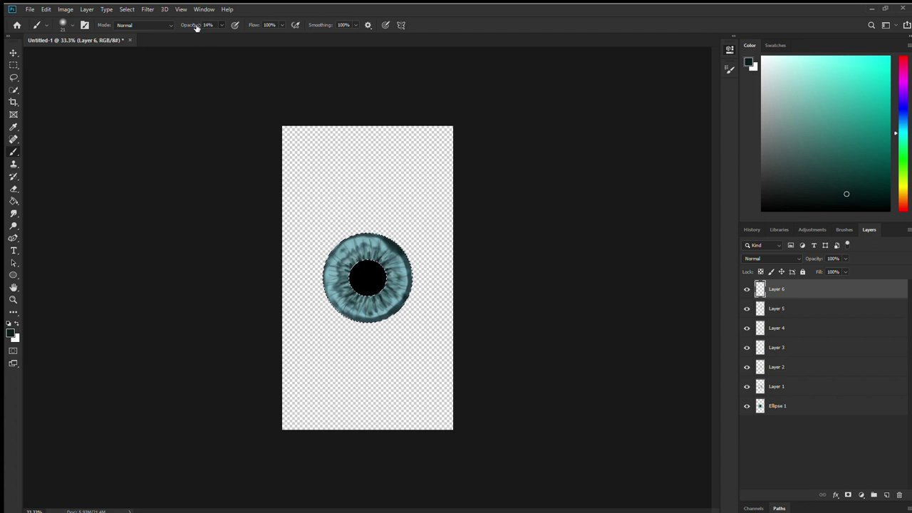
key(d)
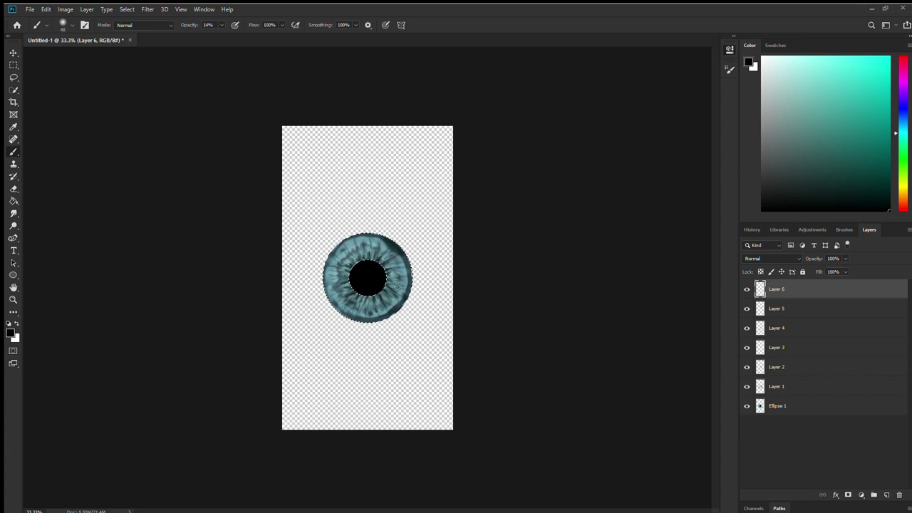
- Add a layer and paint faint white highlights around the pupil with a size 31 soft brush at 14% and 6% opacity
click(887, 494)
key(x)
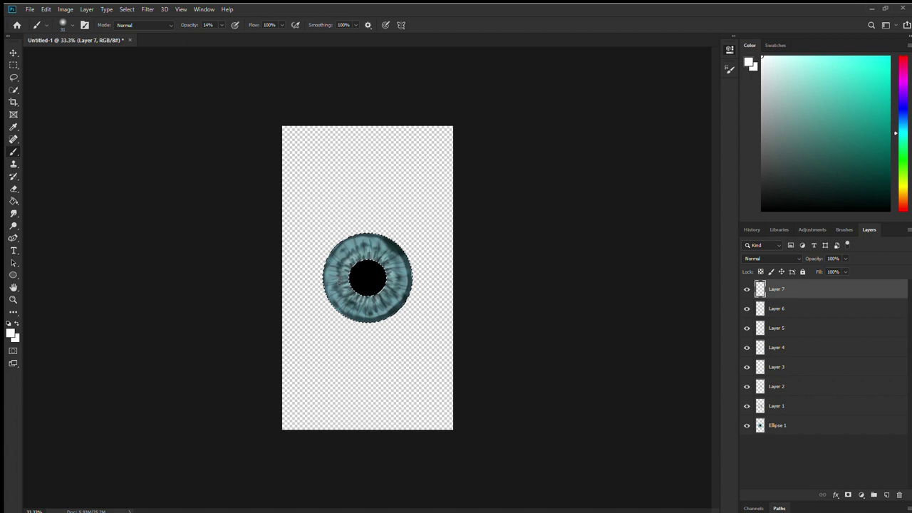
key(0)
key(6)
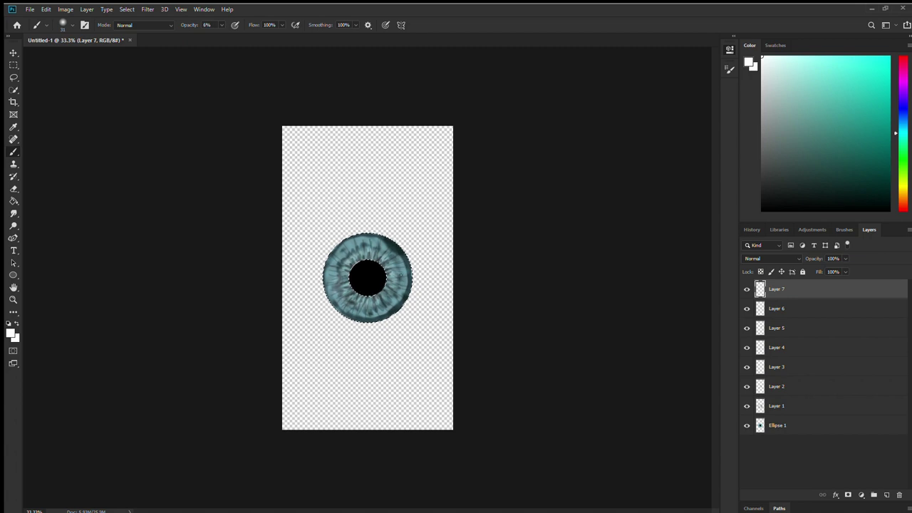
- Add a layer and set the Brush to size 7 and 72% opacity with a dark teal colour
click(887, 495)
key(bracketleft)
key(bracketleft)
click(832, 189)
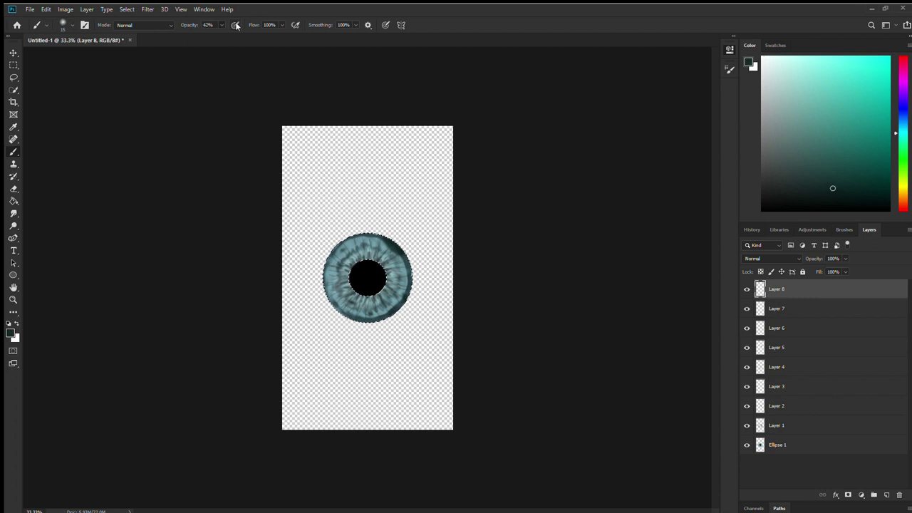
key(bracketleft)
key(bracketleft)
key(7)
key(2)
- Paint fine dark teal radial strokes all around the iris and blend them with the Smudge tool
drag(376, 236, 375, 248)
drag(410, 274, 397, 273)
drag(407, 307, 400, 302)
drag(333, 285, 341, 283)
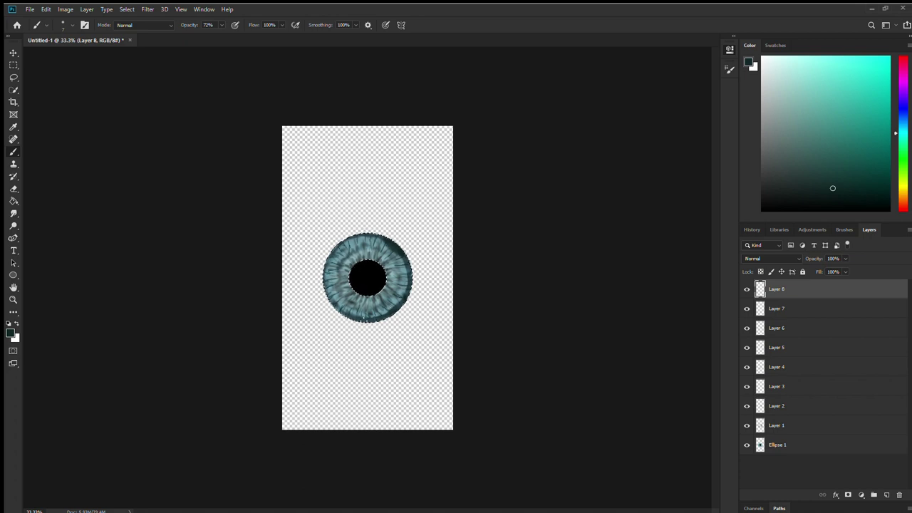
click(13, 213)
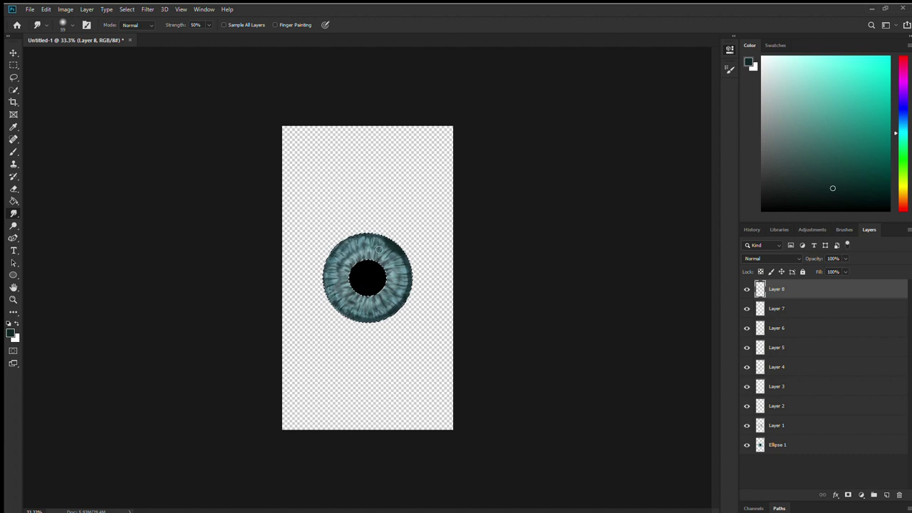
- Paint the iris's outer rim near-black teal on a new layer, and add an empty layer beneath it
key(ctrl+shift+alt+n)
key(b)
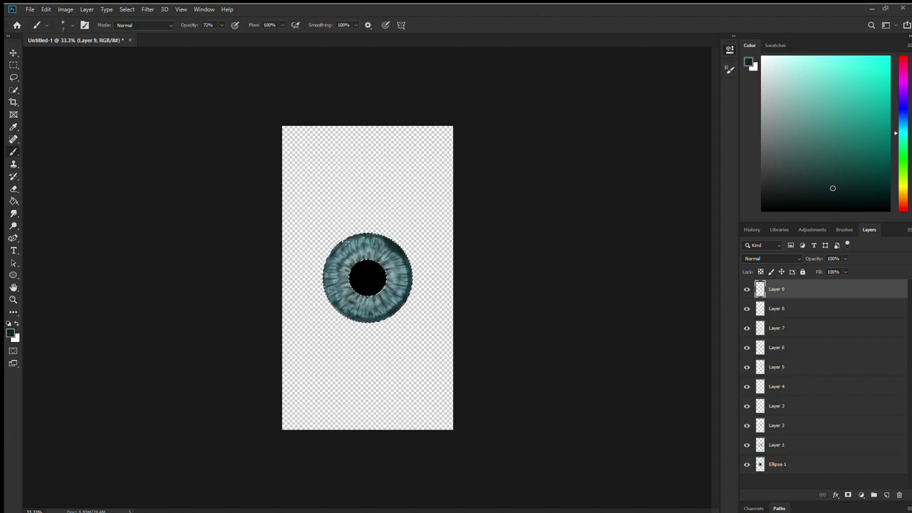
click(72, 25)
drag(60, 51, 62, 51)
drag(859, 201, 880, 208)
mouse_move(355, 236)
mouse_down()
mouse_move(325, 268)
mouse_move(407, 298)
mouse_move(323, 258)
mouse_up()
click(886, 495)
mouse_move(815, 290)
mouse_down()
mouse_move(820, 318)
mouse_move(817, 282)
mouse_up()
- Add a top layer and paint light grey along the right rim with a size 23 brush at 21% pressure-controlled opacity
click(887, 495)
drag(769, 64, 762, 126)
mouse_move(221, 25)
mouse_down()
mouse_move(192, 31)
mouse_move(225, 30)
mouse_up()
key(5)
key(bracketleft)
click(762, 77)
click(235, 25)
drag(408, 296, 407, 258)
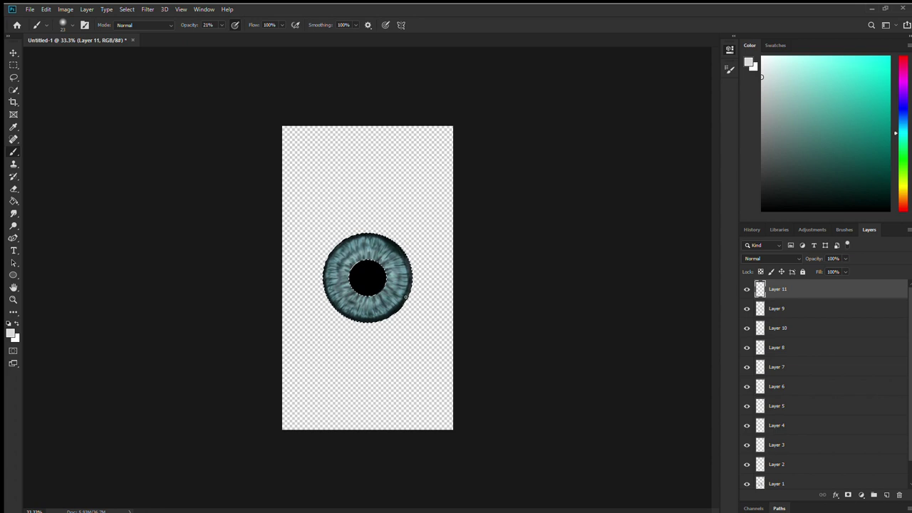
- Add another top layer and paint faint light grey over the rim with the Brush at 13% opacity
click(148, 9)
key(h)
key(1)
key(3)
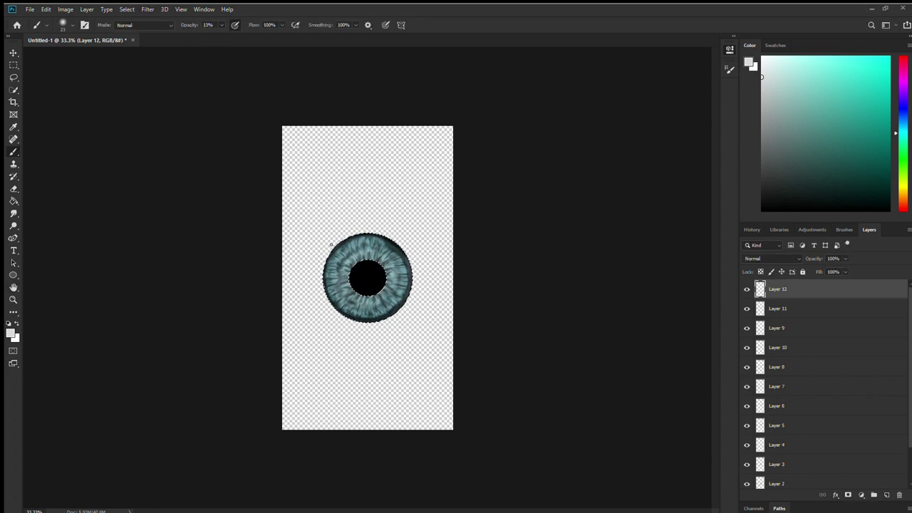
- Paint a dark teal ring around the middle of the iris on Layer 10 with a soft brush at 62% opacity
click(788, 348)
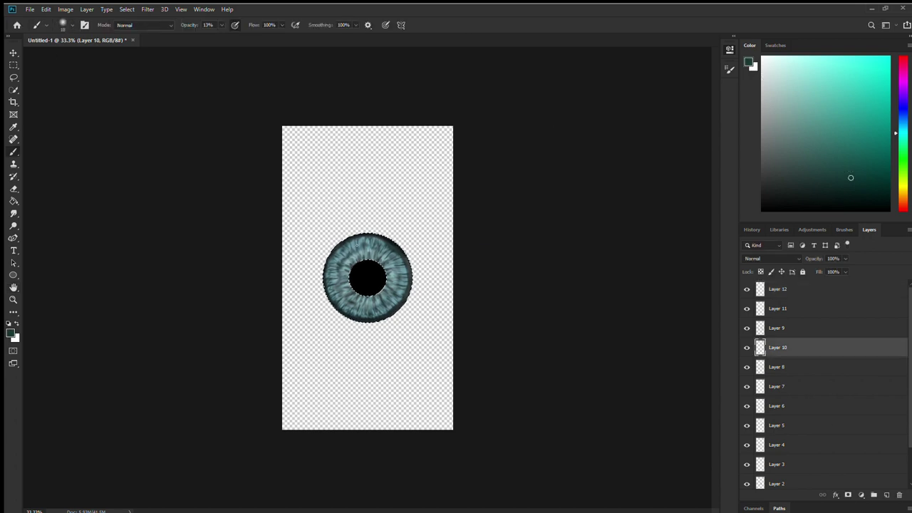
key(6)
key(2)
drag(366, 245, 385, 254)
click(73, 26)
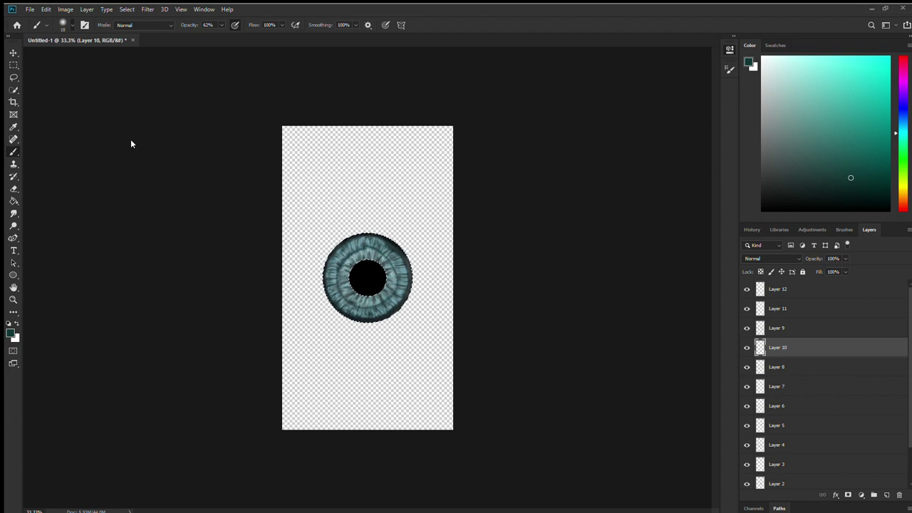
drag(62, 56, 60, 57)
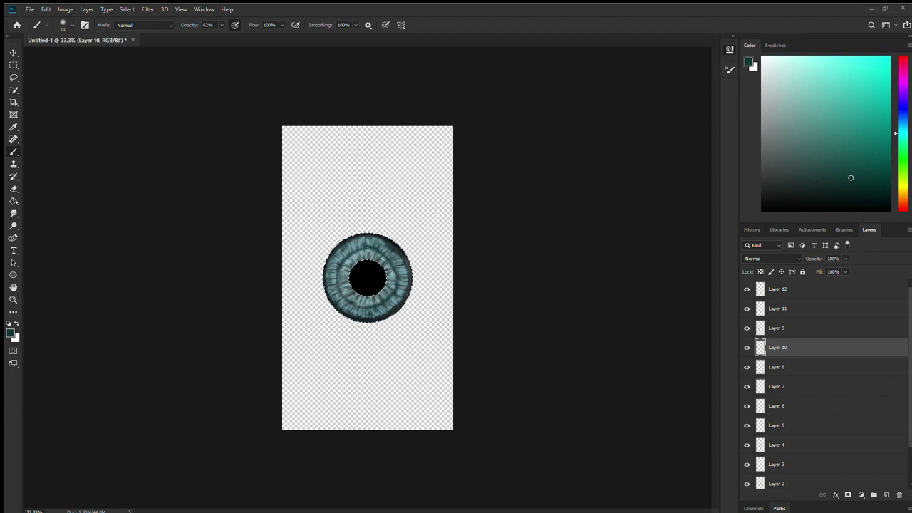
- Blend the dark teal ring into the iris with a size 29 Smudge brush at 50% strength
click(13, 216)
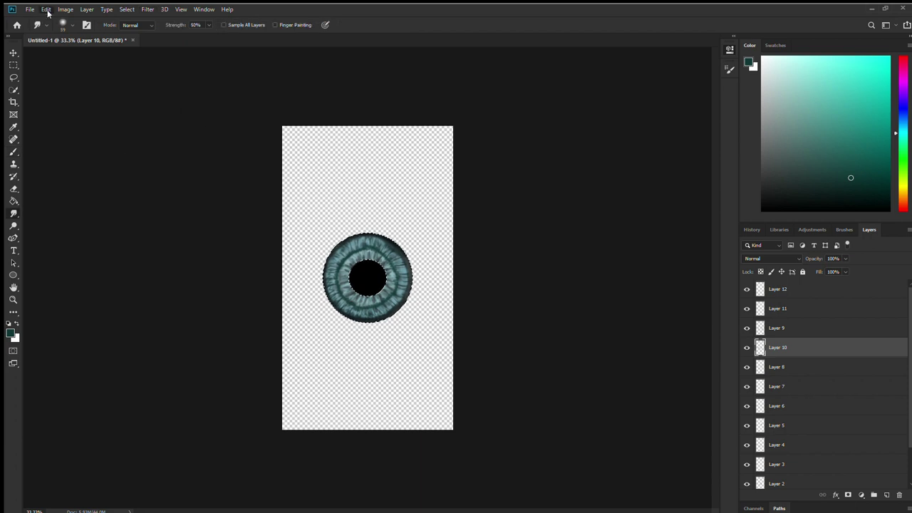
click(72, 25)
drag(393, 261, 396, 296)
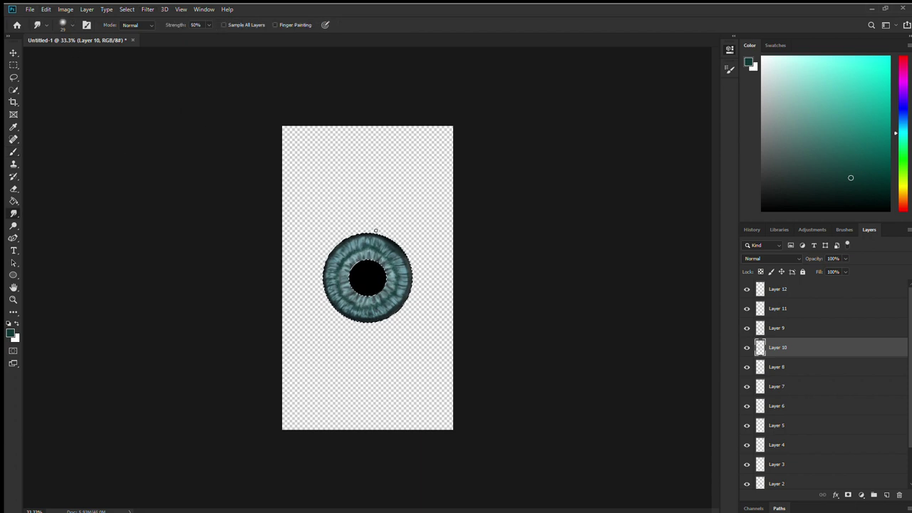
key(h)
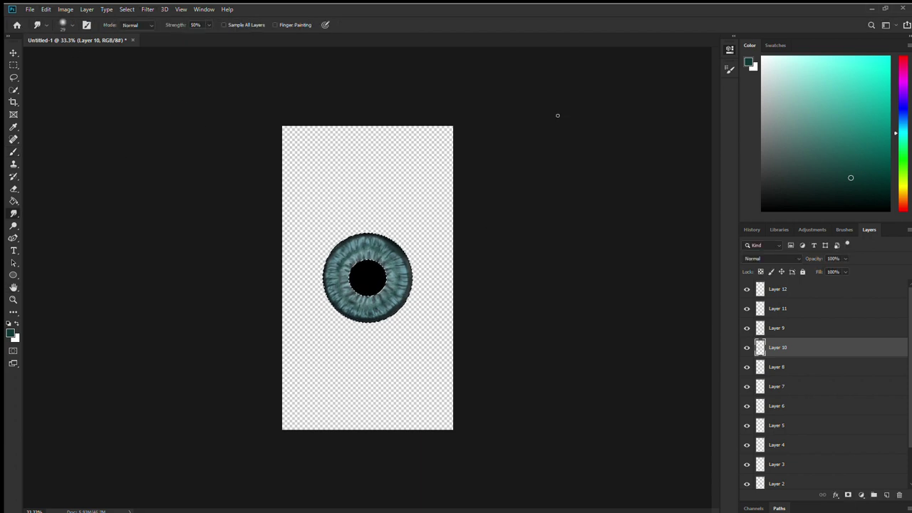
- Add a layer above Layer 10 and darken the pupil's edge in near-black teal with a size 29 brush at 82% and 91% opacity
click(886, 495)
key(b)
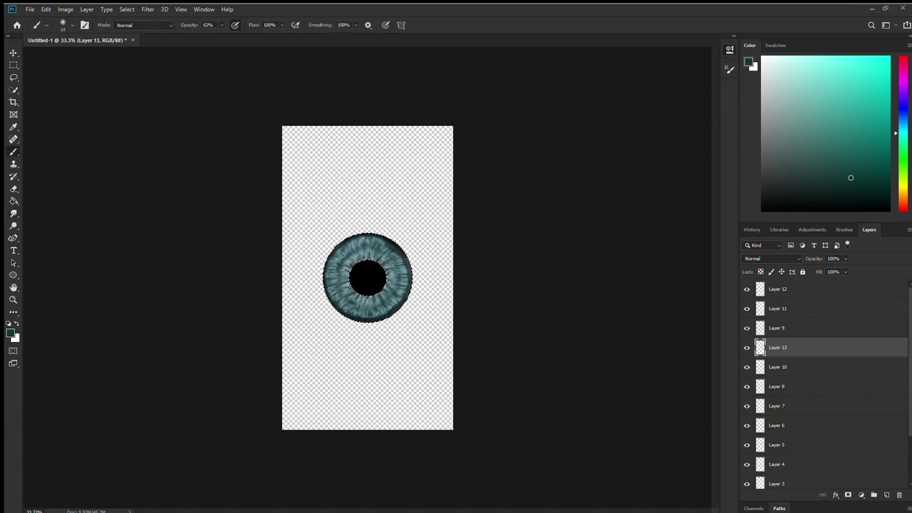
click(876, 199)
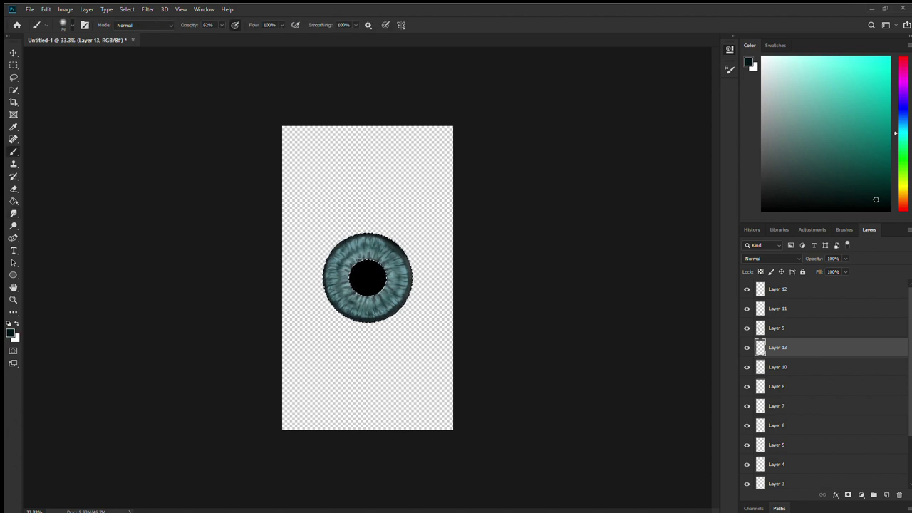
key(bracketright)
key(bracketright)
key(bracketright)
key(8)
key(2)
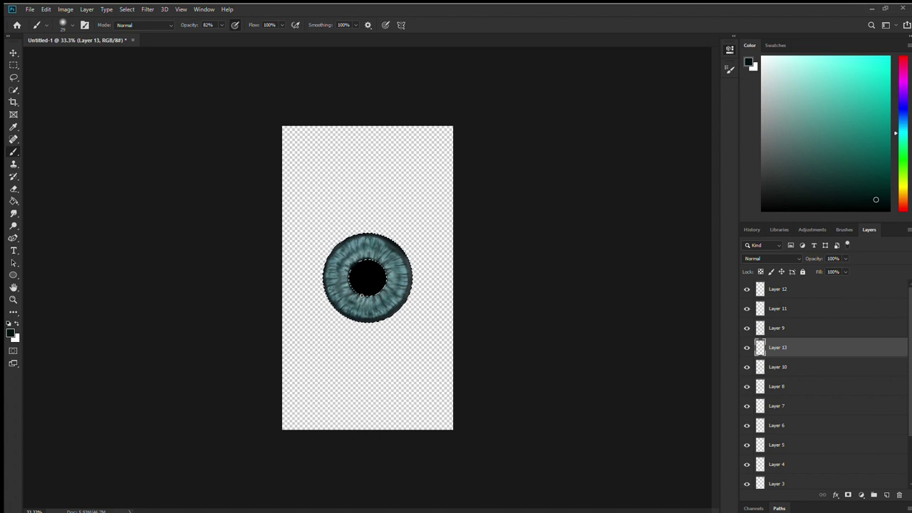
key(9)
key(1)
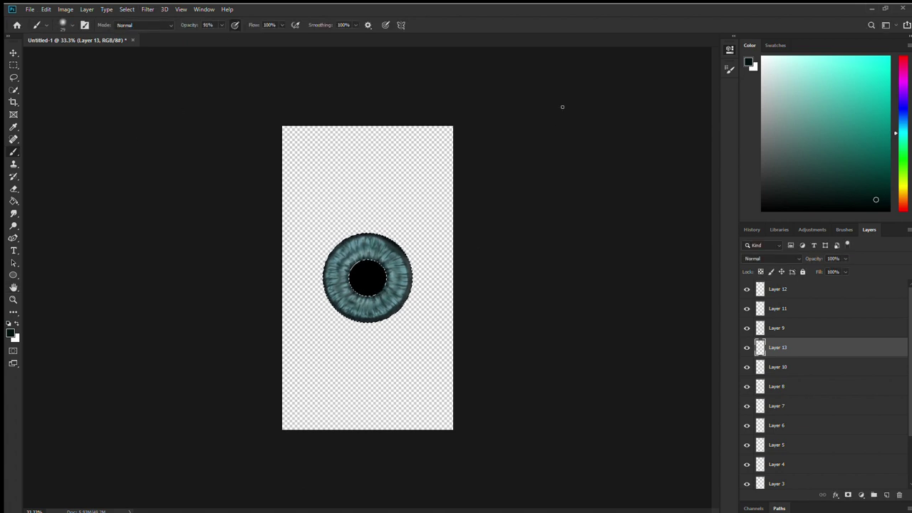
- Add a layer and shade the iris near its outer rim with near-black teal at 51% opacity
key(ctrl+shift+alt+n)
key(5)
key(1)
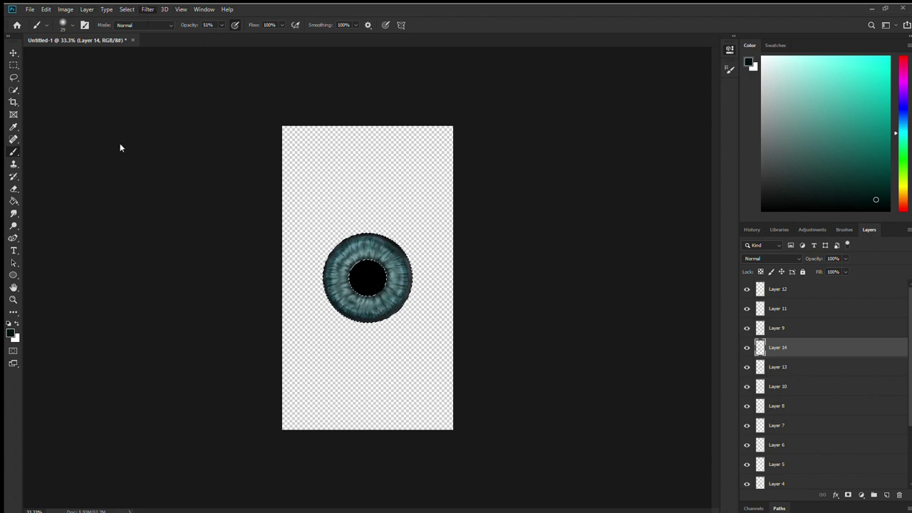
key(space)
- Add a layer above Layer 14 and paint faint white highlights on the iris with a size 17 brush at 9% opacity
key(ctrl+shift+alt+n)
key(x)
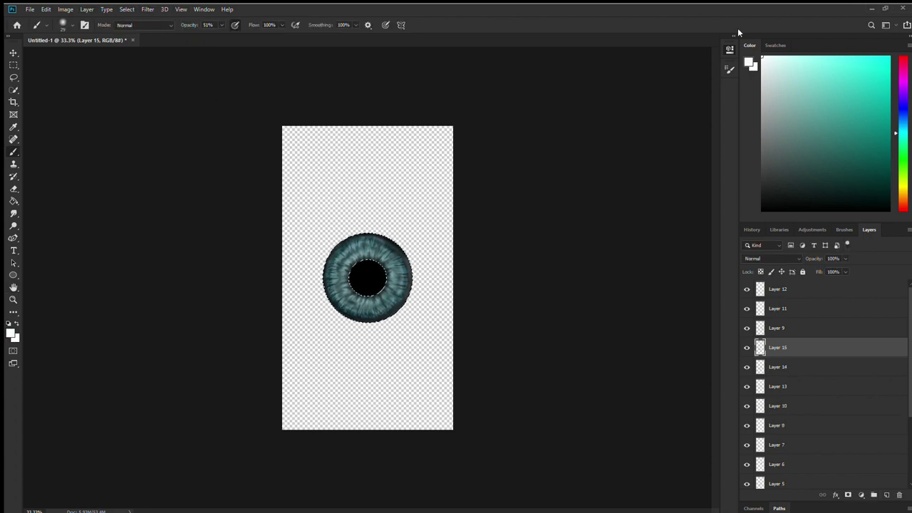
key(0)
key(9)
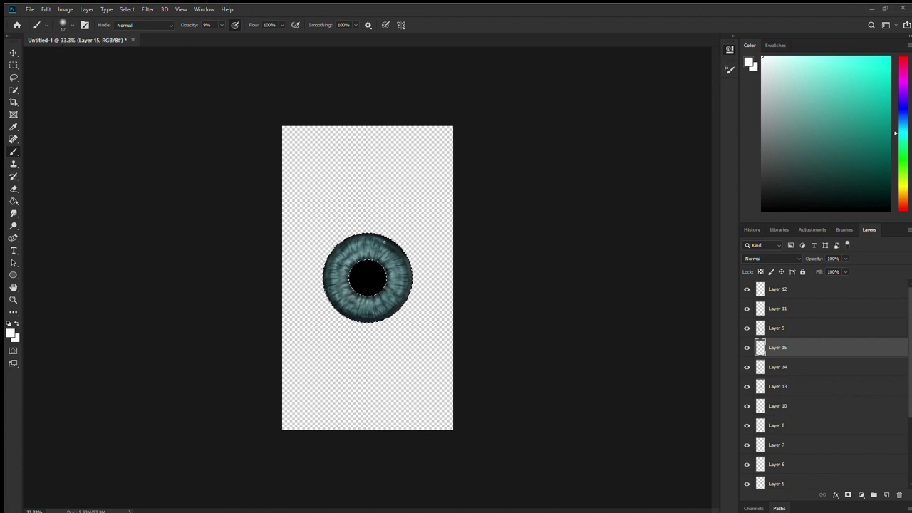
click(871, 293)
click(827, 329)
click(808, 350)
- Add layers and paint an amber-brown patch on the lower iris and around the pupil's edge with a size 45 brush at 53% opacity
click(887, 495)
click(903, 202)
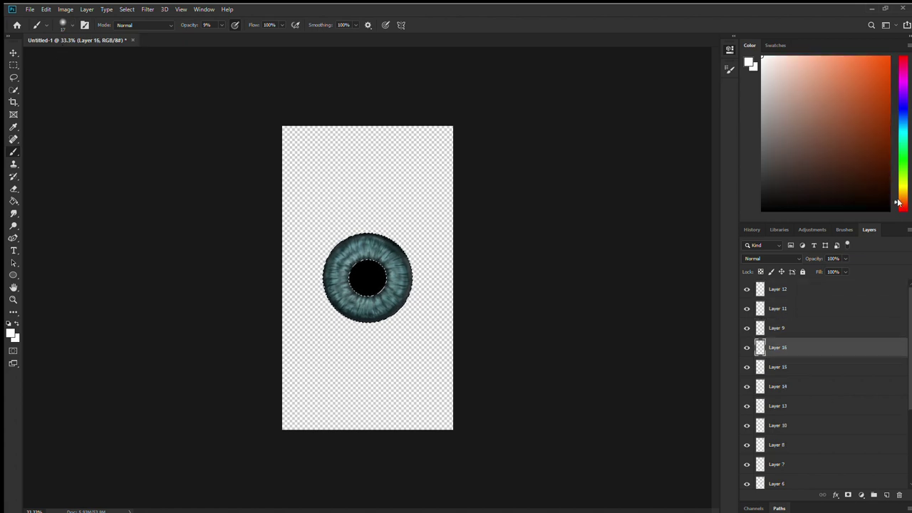
click(889, 186)
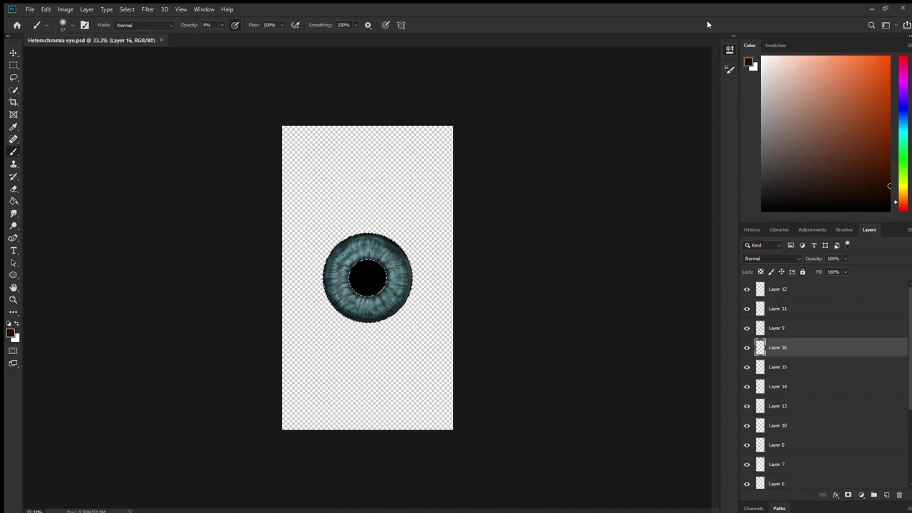
drag(886, 180, 891, 127)
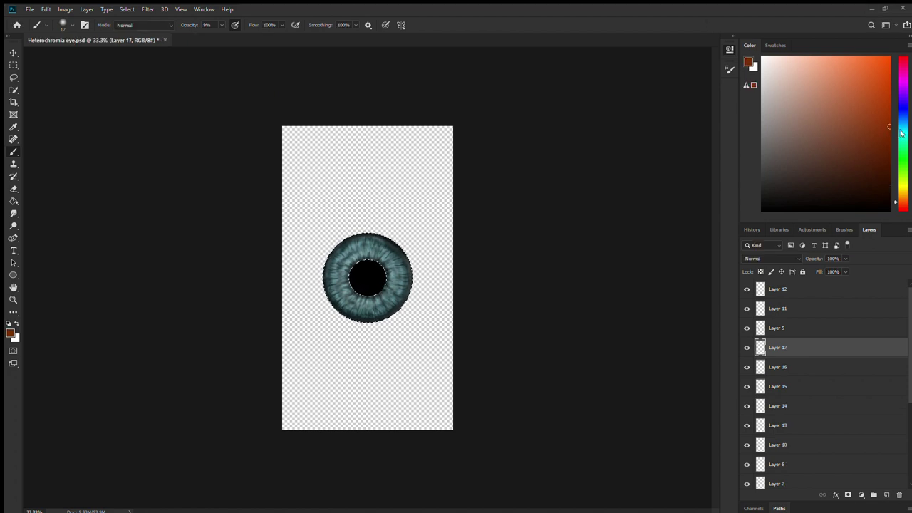
click(901, 196)
drag(222, 25, 238, 31)
click(72, 26)
drag(67, 39, 75, 38)
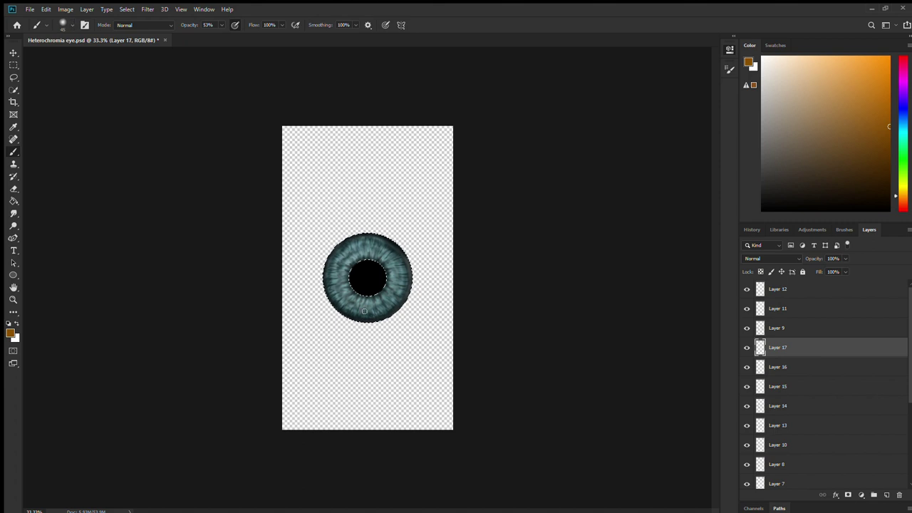
mouse_move(362, 310)
mouse_down()
mouse_move(384, 311)
mouse_move(359, 315)
mouse_move(393, 311)
mouse_move(365, 318)
mouse_move(375, 296)
mouse_move(371, 309)
mouse_move(350, 287)
mouse_move(368, 301)
mouse_move(354, 292)
mouse_move(379, 298)
mouse_up()
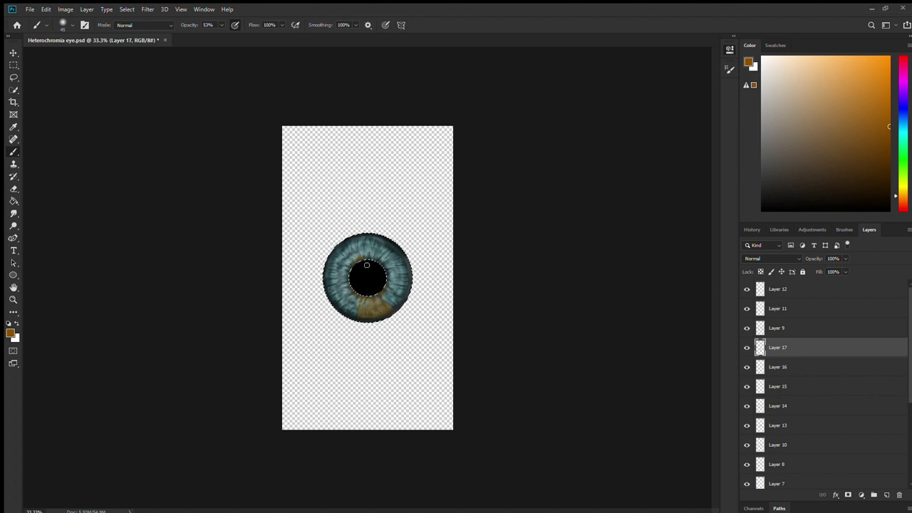
- Add a layer and shade the amber-brown patch and the pupil's edge in very dark brown with a size 23 brush at 35% opacity
drag(891, 146, 890, 179)
drag(192, 25, 175, 25)
click(74, 25)
drag(65, 56, 62, 56)
key(4)
key(3)
alt+click(408, 261)
key(ctrl+shift+alt+n)
key(3)
key(5)
drag(381, 314, 385, 301)
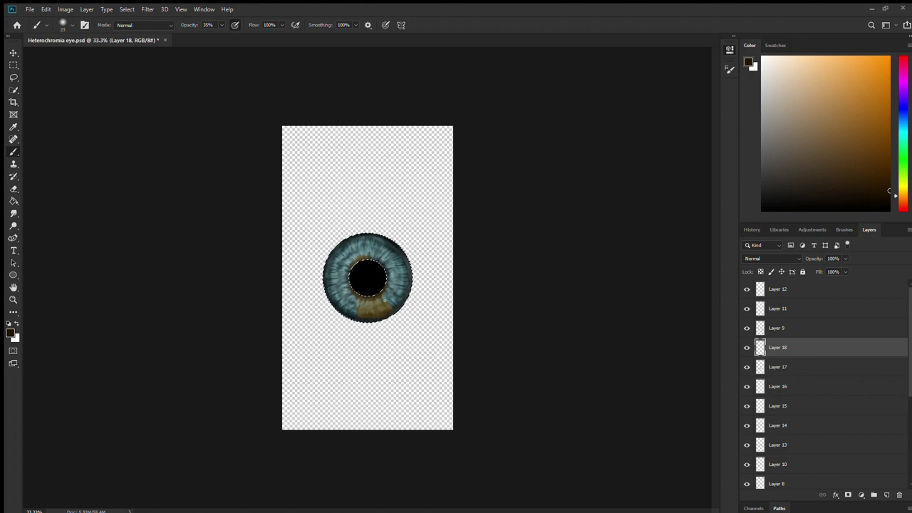
key(h)
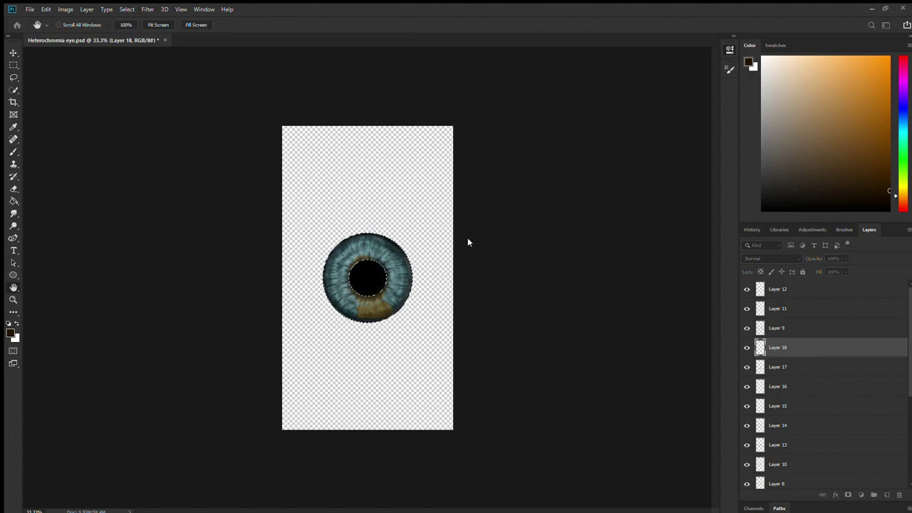
key(b)
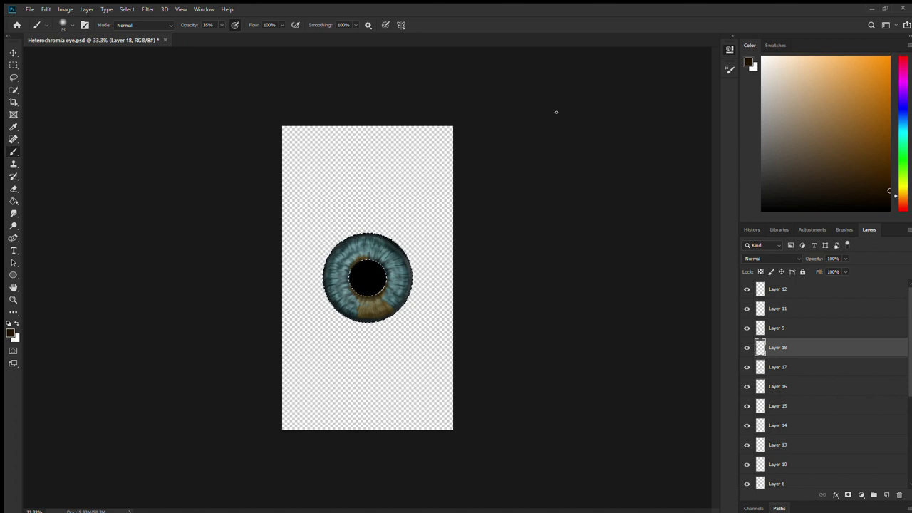
- Add one more layer above the brown shading, set the painting colour to white and merge all visible layers into Layer 12
click(887, 494)
key(ctrl+d)
key(ctrl+shift+d)
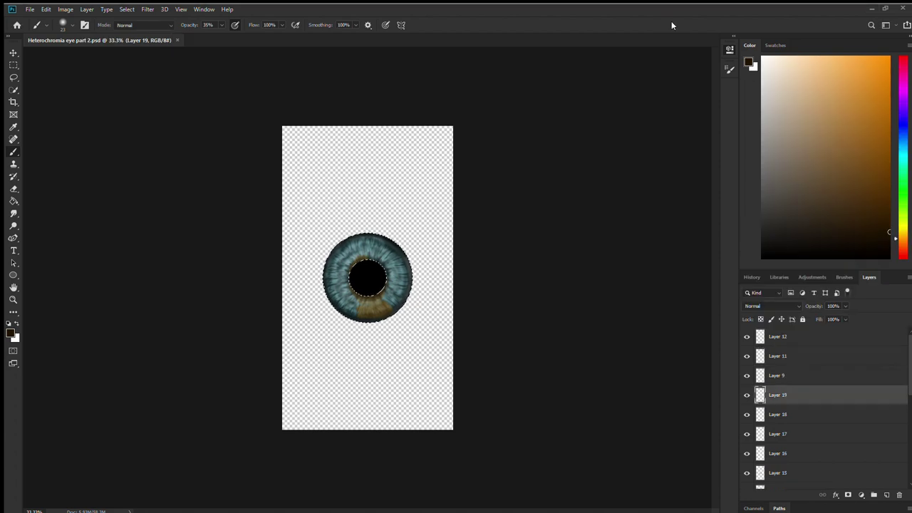
key(x)
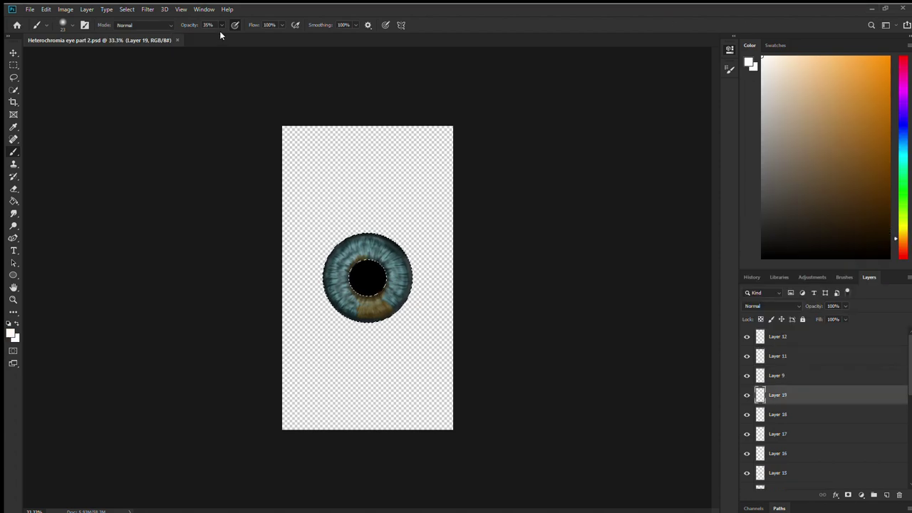
key(w)
click(833, 339)
key(ctrl+shift+e)
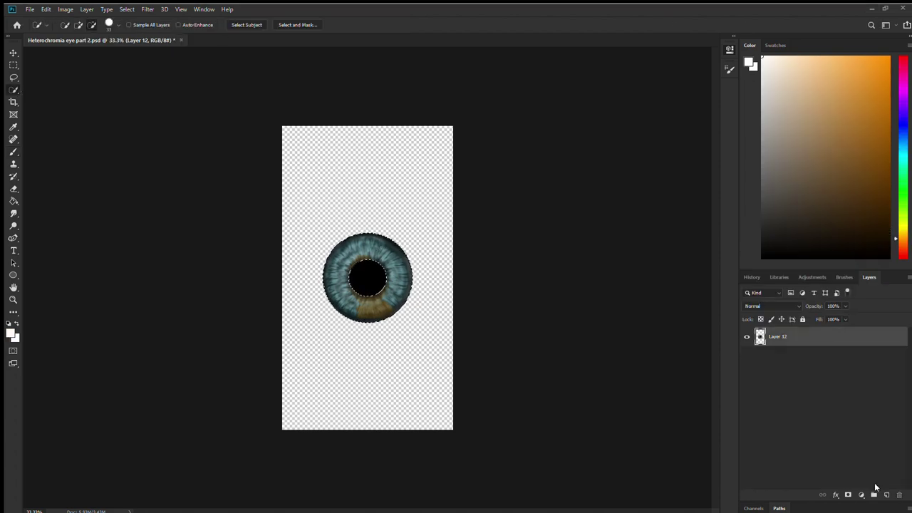
- Include the pupil in the iris selection and paint a white highlight over its upper-right edge on a new layer, size 23 at 43% opacity
click(887, 495)
click(78, 25)
click(808, 353)
click(368, 279)
click(790, 340)
key(b)
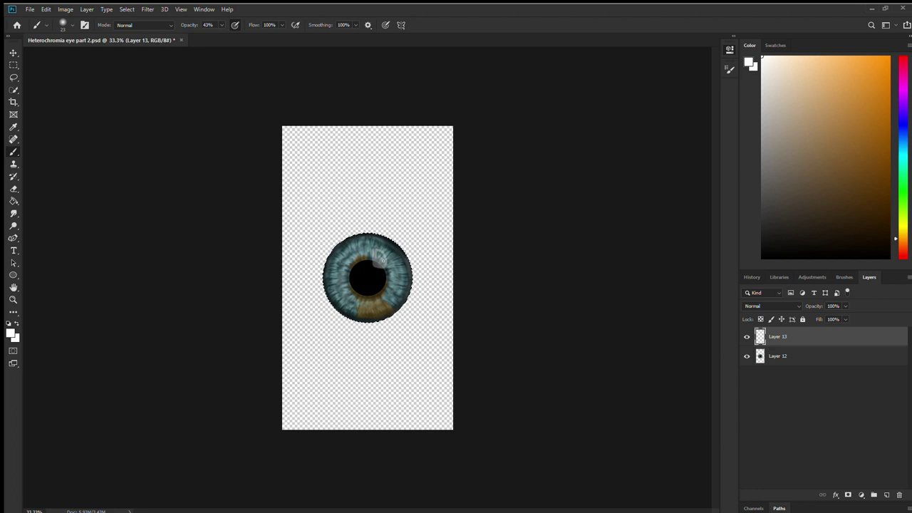
drag(383, 261, 372, 250)
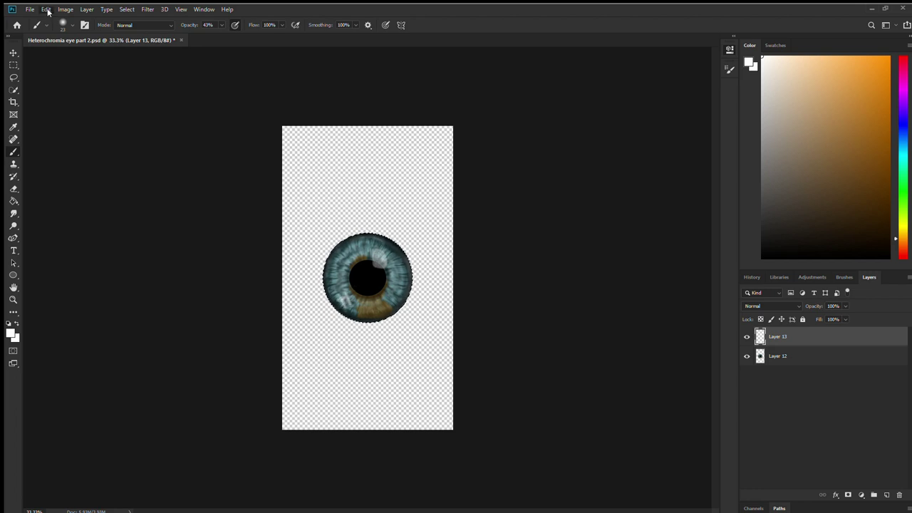
- Add Layer 14 and paint a white reflection along the lower edge of the iris at 43% opacity, undoing unwanted strokes
click(887, 495)
key(h)
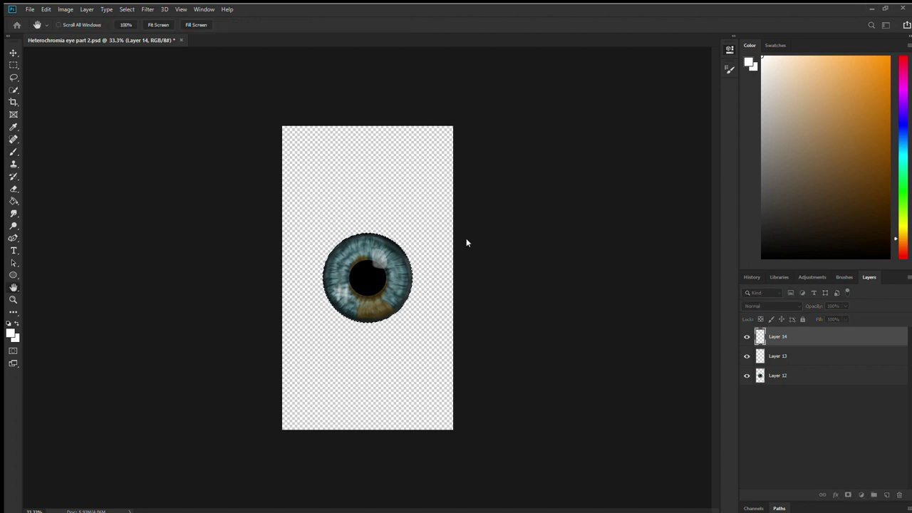
key(b)
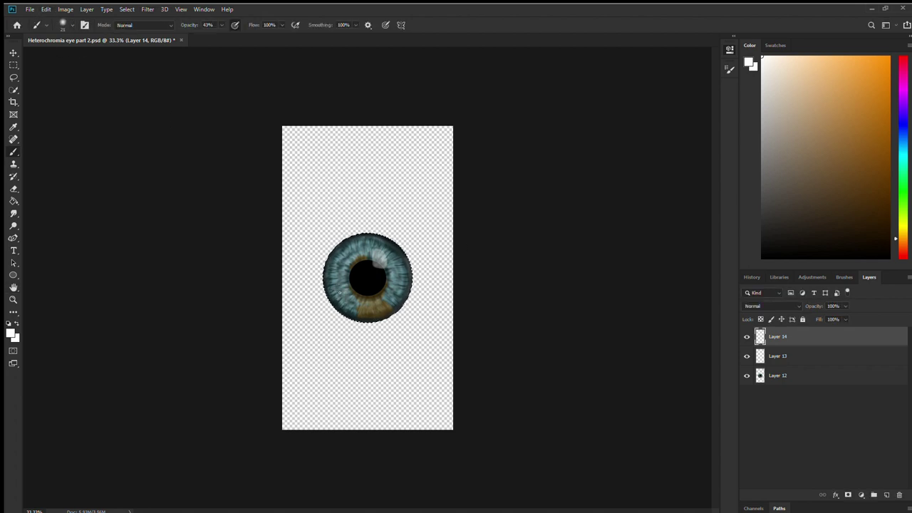
click(47, 11)
click(52, 21)
click(47, 10)
click(52, 20)
drag(345, 308, 369, 314)
key(ctrl+z)
- Add a layer and paint fine white highlights on the iris with a size 12 brush at 43% opacity
click(887, 495)
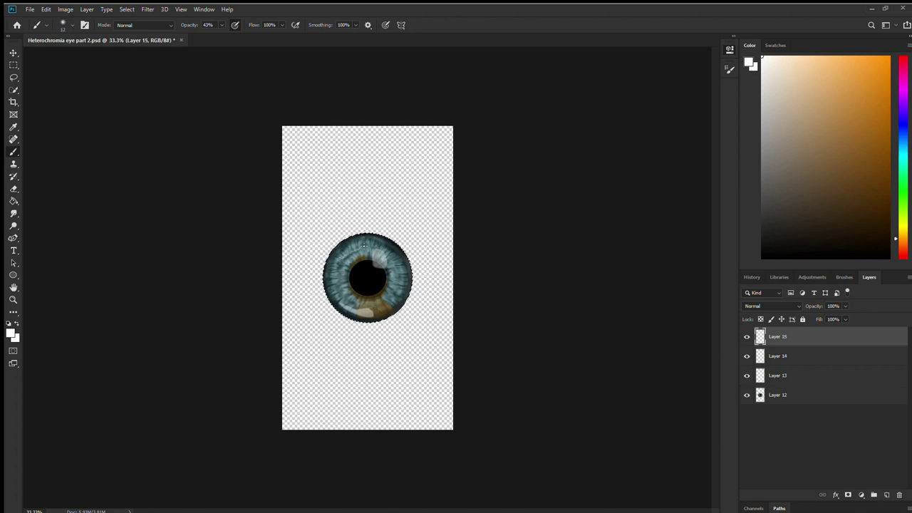
key(h)
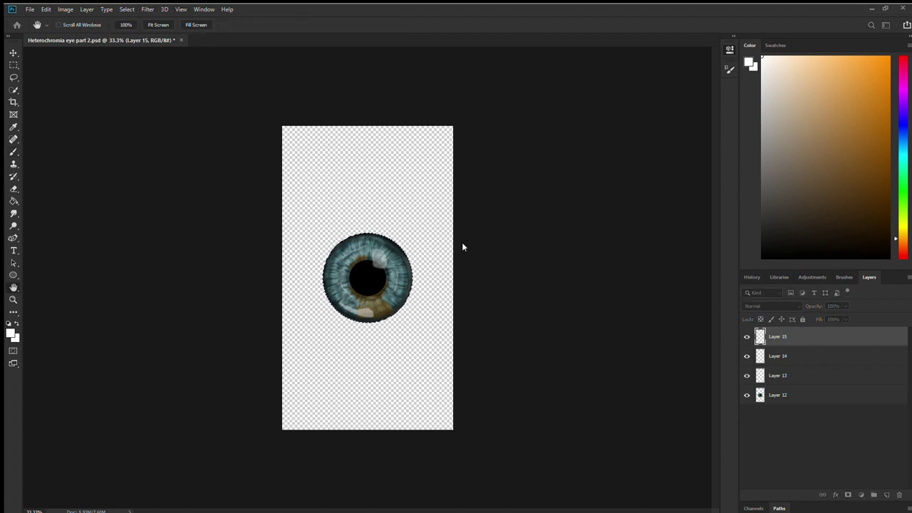
key(b)
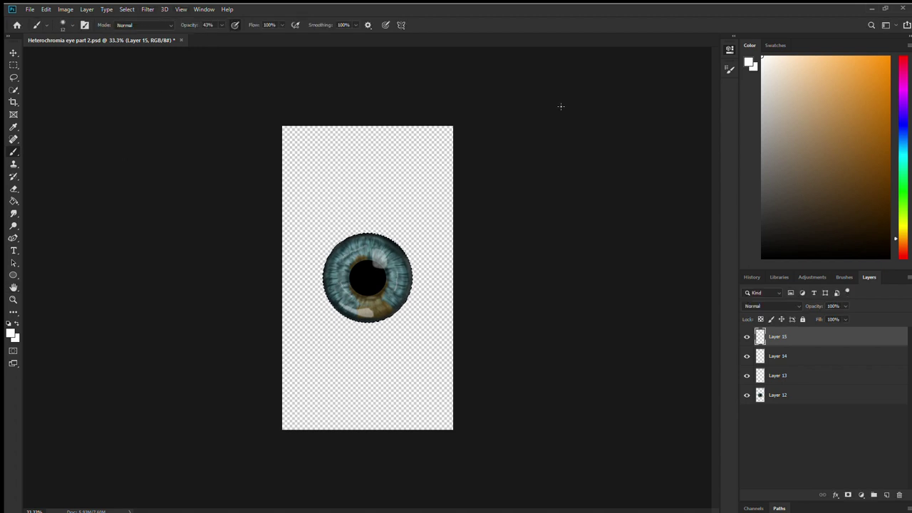
- Merge the highlight layers into Layer 12 and add a new layer above it
click(810, 358)
key(Delete)
key(Delete)
click(797, 343)
- Clear the iris selection and select the whole canvas instead
click(14, 65)
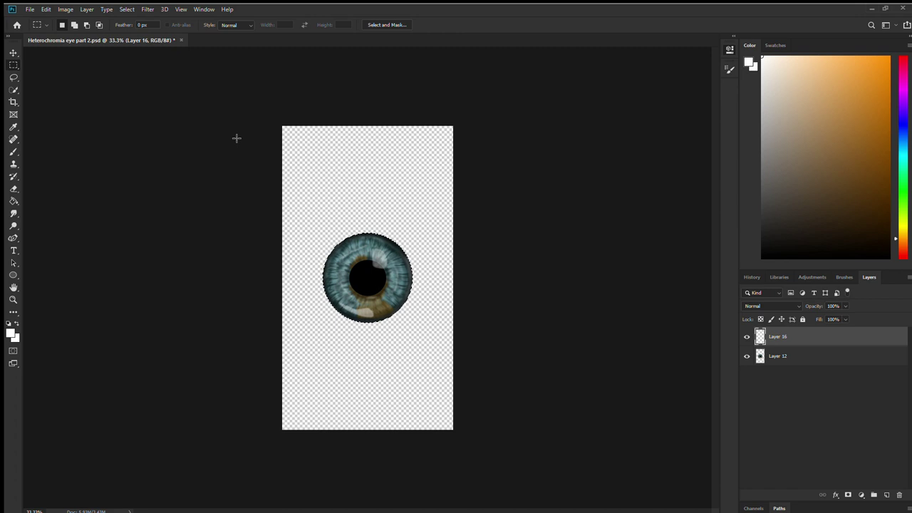
click(236, 138)
click(14, 151)
key(ctrl+a)
- Set up a large pale yellow-green brush at 100% opacity and move Layer 16 beneath the eye on Layer 12
key(d)
click(906, 97)
drag(908, 95, 902, 216)
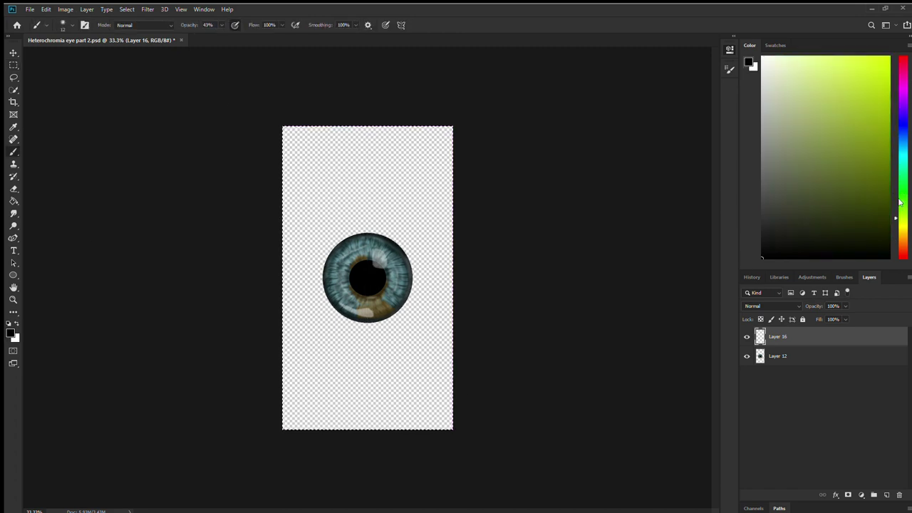
click(825, 57)
key(bracketright)
click(287, 130)
key(ctrl+z)
drag(189, 26, 310, 36)
drag(278, 203, 338, 134)
drag(803, 337, 806, 375)
- Cover the entire background on Layer 16 with pale yellow-green using a size 105 hard brush
drag(363, 131, 280, 162)
key(ctrl+z)
key(ctrl+z)
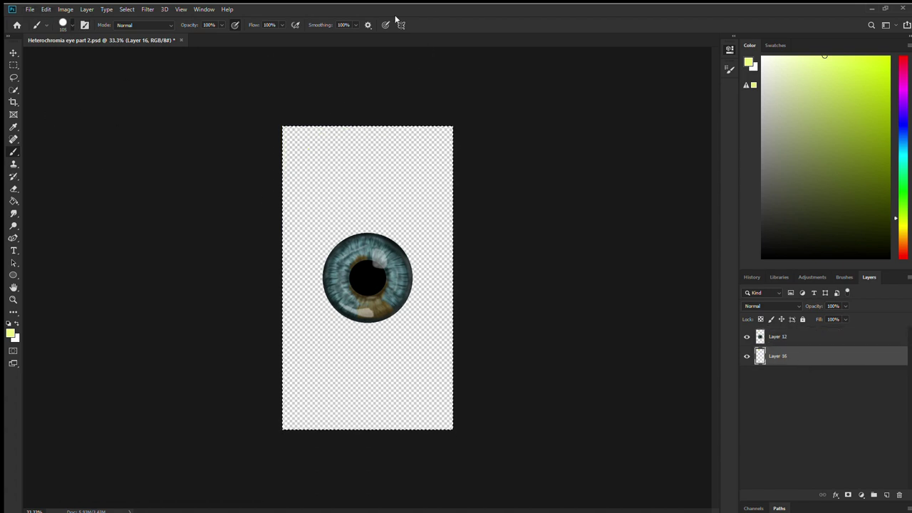
drag(301, 131, 288, 148)
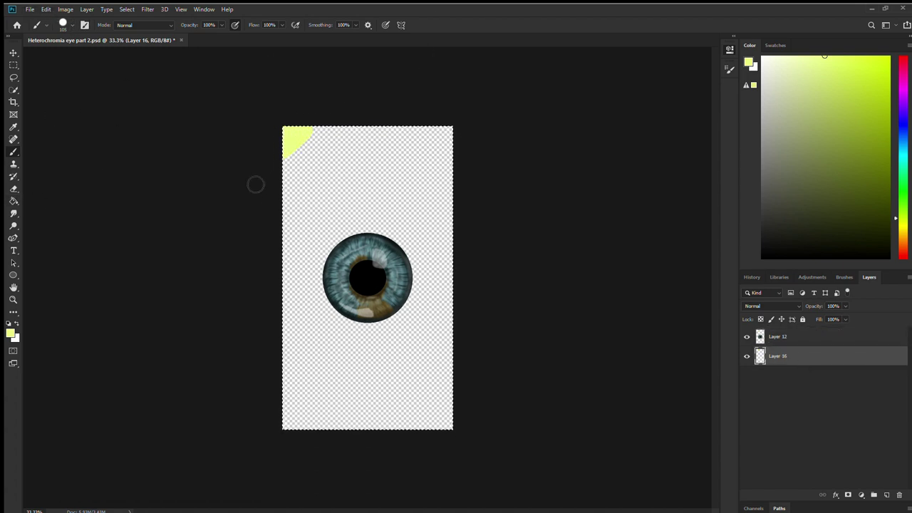
mouse_move(256, 185)
mouse_down()
mouse_move(257, 239)
mouse_move(282, 270)
mouse_up()
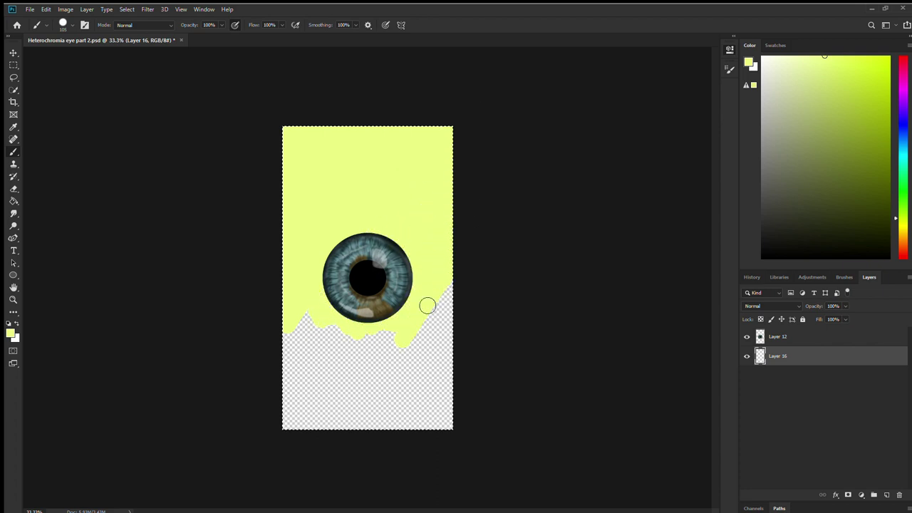
mouse_move(428, 306)
mouse_down()
mouse_move(263, 460)
mouse_move(350, 432)
mouse_move(466, 324)
mouse_up()
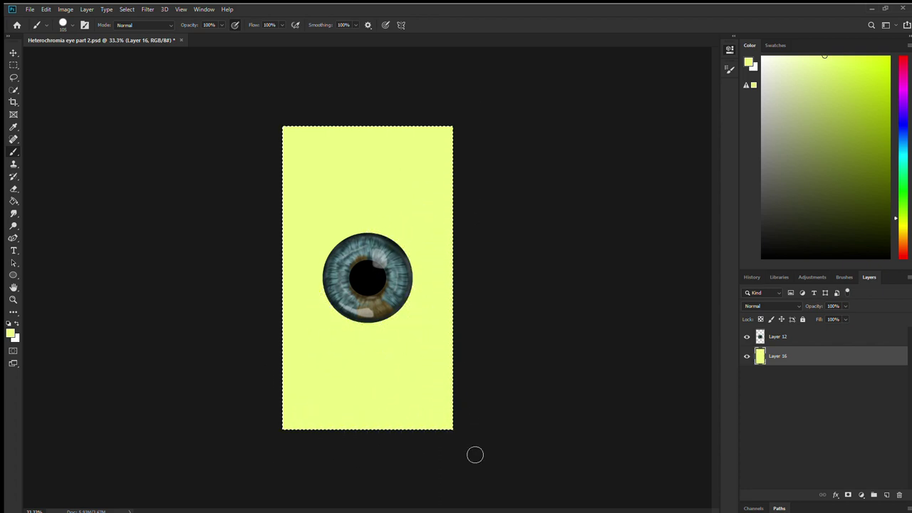
- Add Layer 17 above the yellow-green background and paint its lower-right corner dark red with a soft size 105 brush
click(887, 494)
click(896, 63)
click(867, 60)
click(903, 57)
click(890, 154)
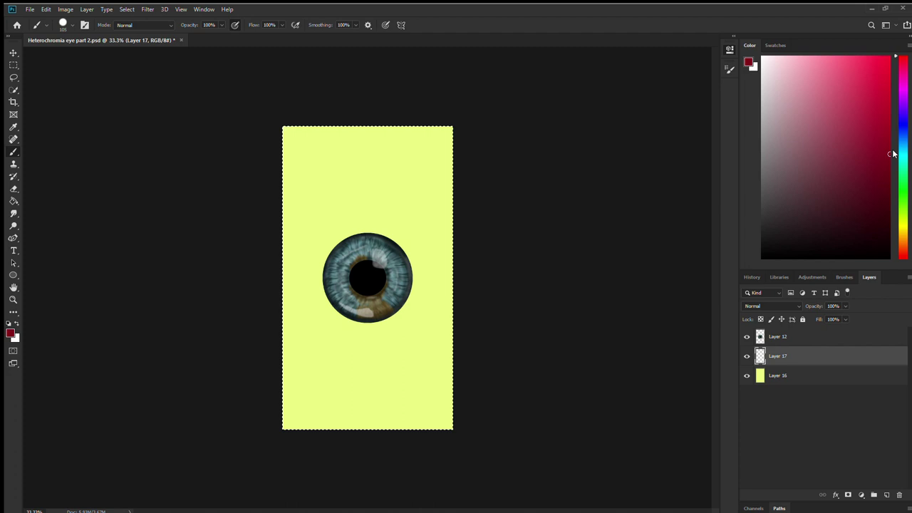
click(72, 25)
mouse_move(429, 459)
mouse_down()
mouse_move(339, 474)
mouse_move(425, 452)
mouse_move(340, 399)
mouse_move(570, 242)
mouse_up()
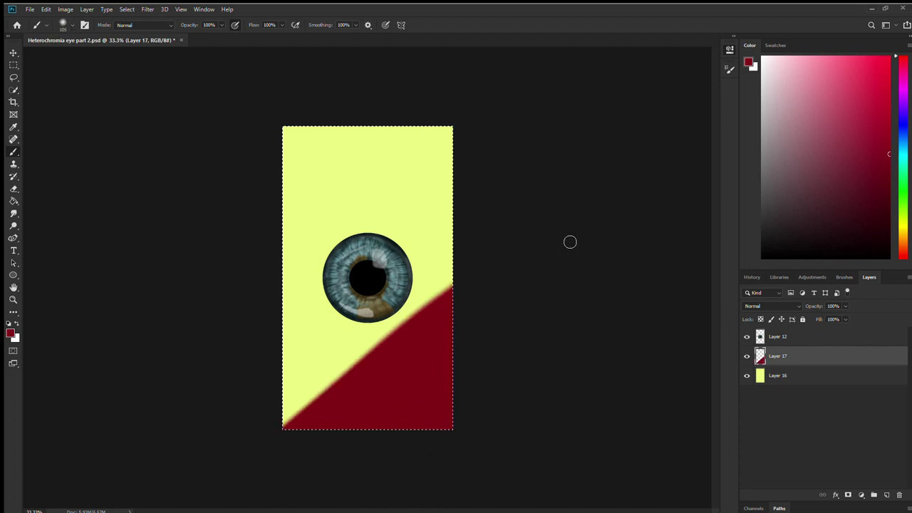
- Paint a crimson diagonal band along the upper edge of the dark red area
click(903, 63)
click(890, 125)
drag(458, 282, 293, 394)
- Paint a dark magenta diagonal band above the crimson one and a purple band above that on Layer 17
click(902, 70)
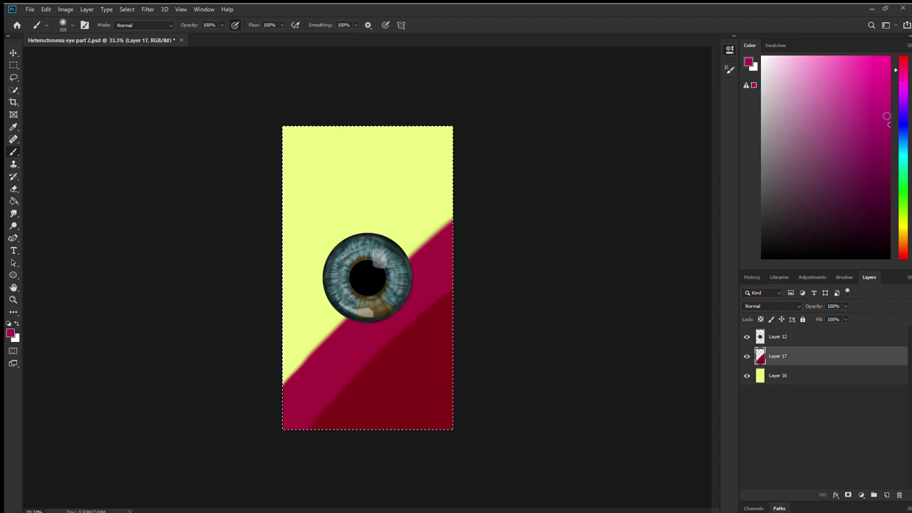
click(890, 164)
drag(448, 218, 426, 243)
mouse_move(266, 403)
mouse_down()
mouse_move(449, 203)
mouse_move(390, 241)
mouse_up()
drag(904, 79, 903, 91)
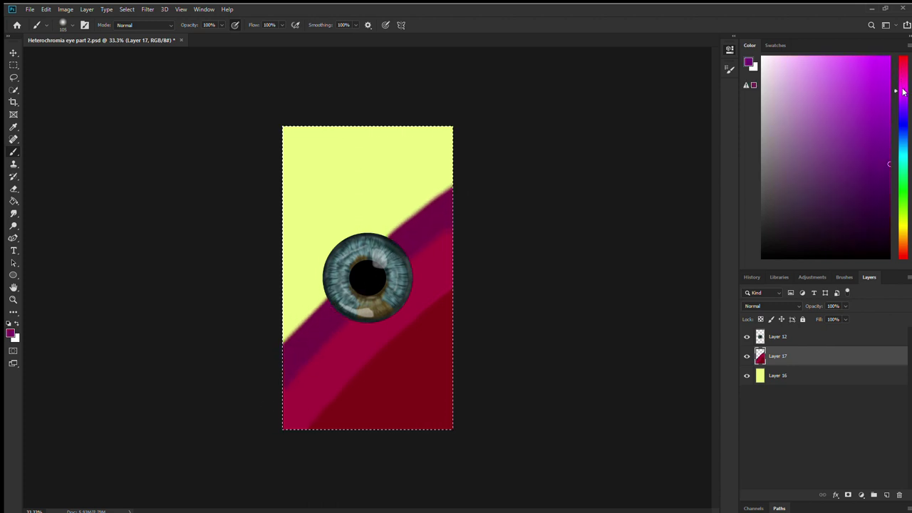
mouse_move(278, 332)
mouse_down()
mouse_move(448, 178)
mouse_move(404, 211)
mouse_move(424, 183)
mouse_up()
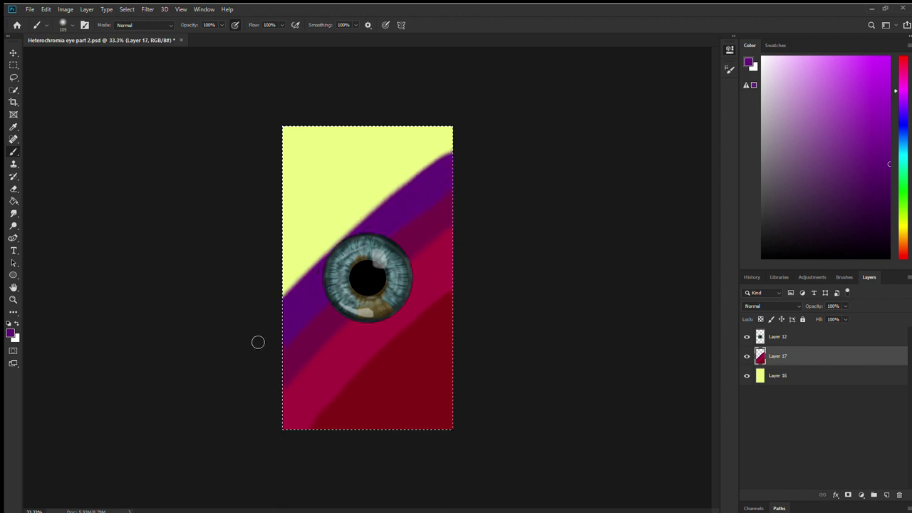
- Blur the colour bands on Layer 17 into a smooth gradient with a blur filter and merge the layer into Layer 16
click(147, 9)
click(137, 150)
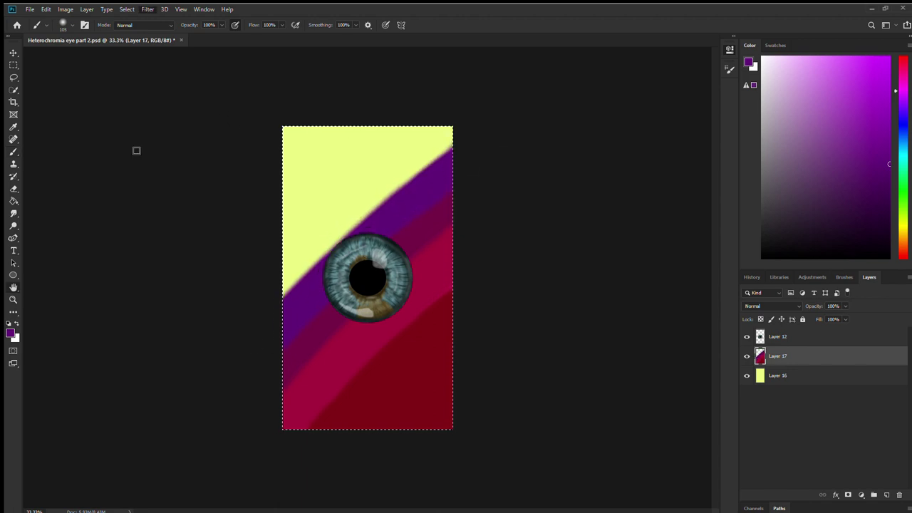
drag(520, 237, 517, 243)
key(Return)
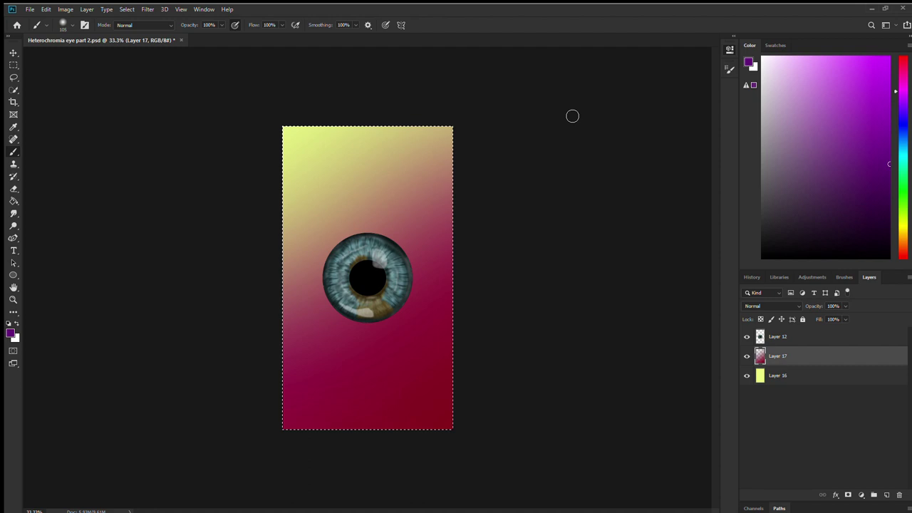
key(ctrl+e)
- Add Layer 17 above the gradient layer and set up a white scattering round brush at size 62
click(888, 495)
drag(772, 66, 735, 22)
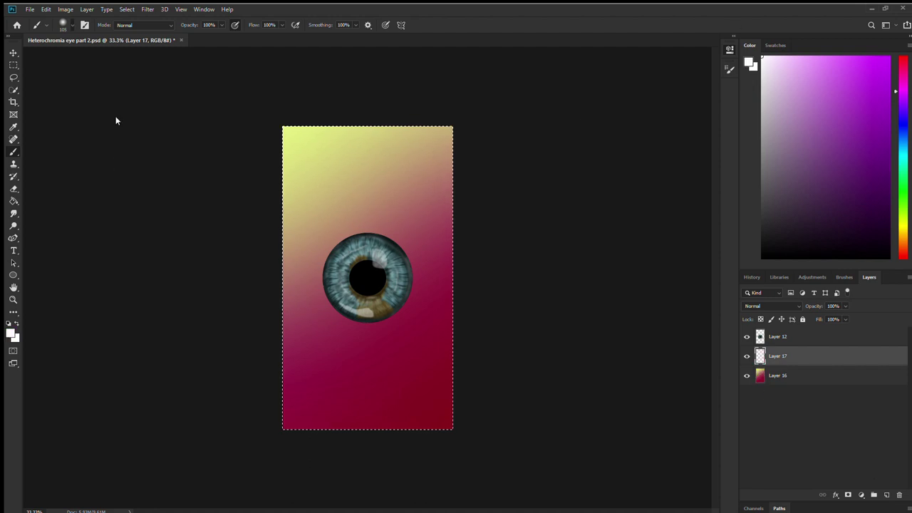
click(72, 26)
click(99, 157)
drag(375, 137, 294, 208)
click(47, 10)
click(55, 21)
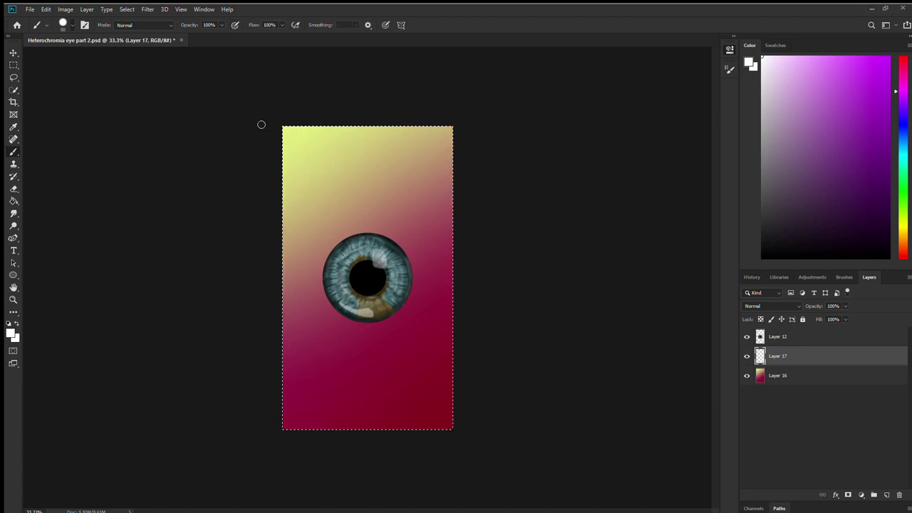
key(bracketright)
key(bracketright)
key(bracketright)
key(bracketright)
key(bracketright)
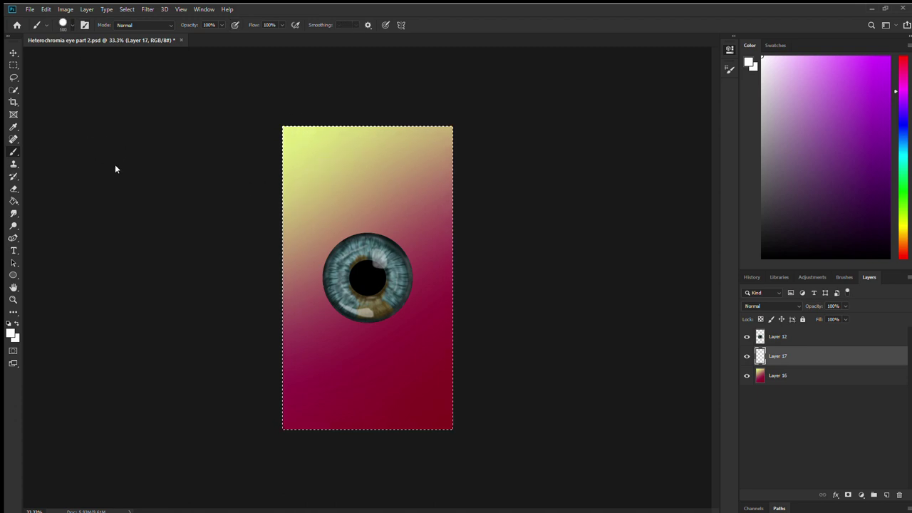
key(bracketleft)
key(bracketleft)
key(bracketleft)
key(bracketleft)
- Try scattering white dots over the background at full opacity and undo them
mouse_move(331, 137)
mouse_down()
mouse_move(285, 145)
mouse_move(379, 81)
mouse_move(434, 410)
mouse_move(449, 406)
mouse_up()
click(47, 10)
click(56, 21)
click(47, 10)
click(56, 21)
key(ctrl+z)
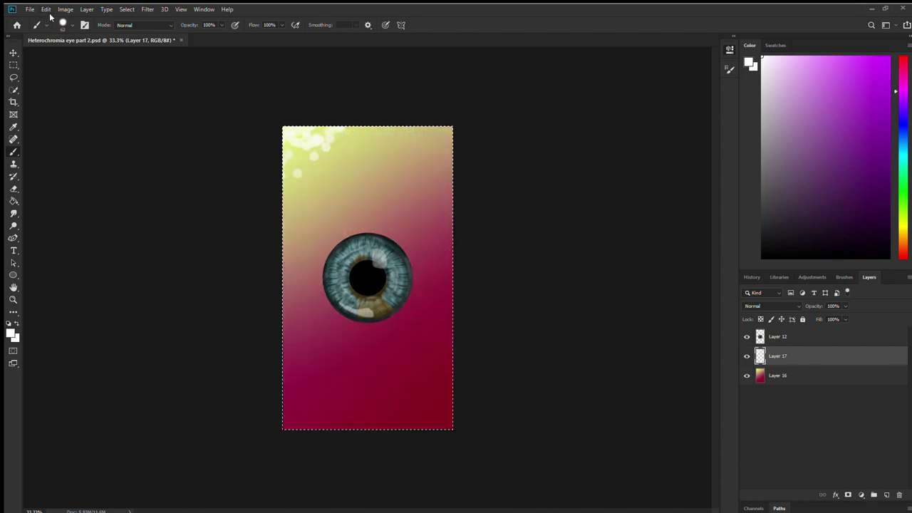
- Set the brush opacity to 13% and scatter sparse, faint white dots across the background on Layer 17
key(1)
key(3)
mouse_move(291, 139)
mouse_down()
mouse_move(272, 356)
mouse_move(450, 428)
mouse_move(431, 466)
mouse_up()
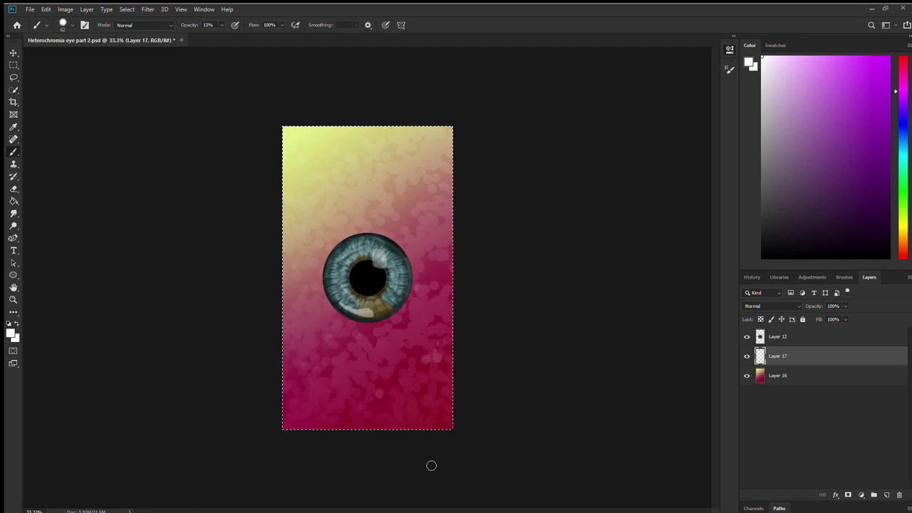
key(ctrl+z)
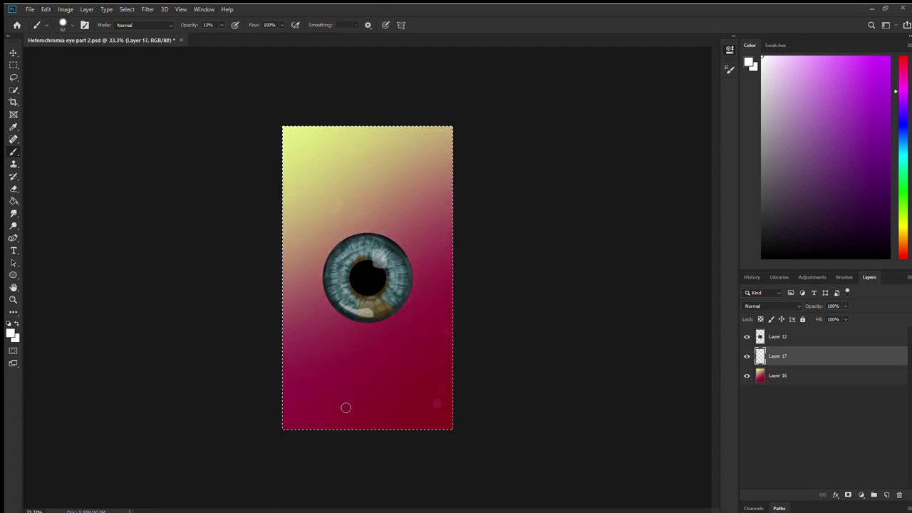
mouse_move(346, 408)
mouse_down()
mouse_move(370, 363)
mouse_move(398, 197)
mouse_move(295, 340)
mouse_up()
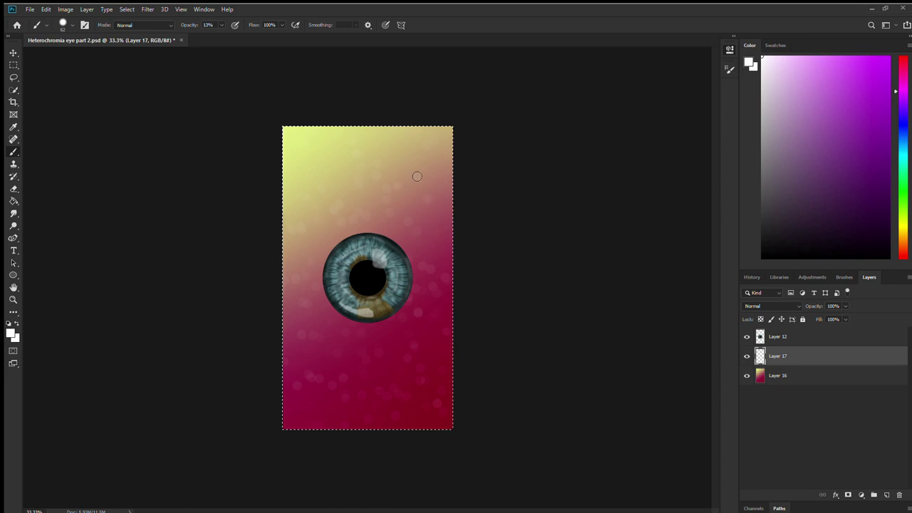
- Blur the scattered dots, merge them into Layer 16 and add a new empty Layer 17
click(148, 10)
click(162, 21)
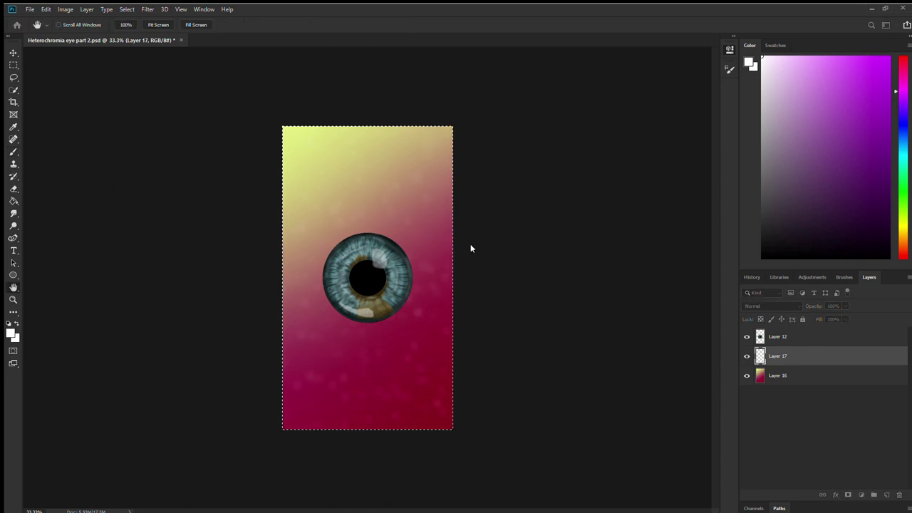
key(b)
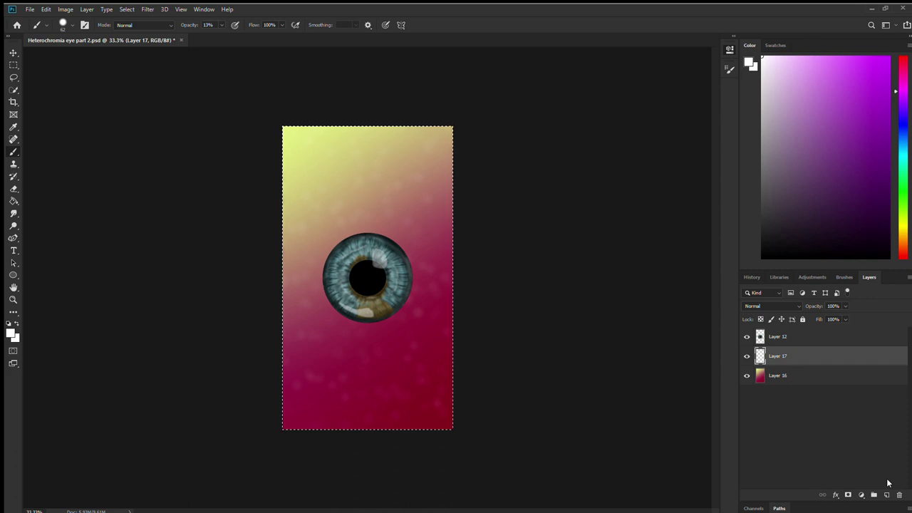
- Paint a white glow around the eye on Layer 17 with a textured size 301 brush at 100% opacity and blur it
click(72, 25)
click(439, 17)
click(342, 184)
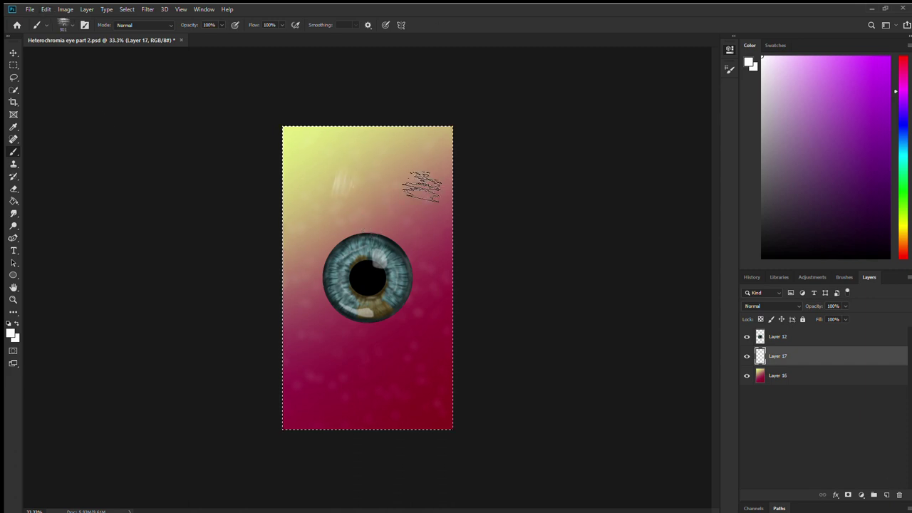
key(ctrl+z)
mouse_move(350, 231)
mouse_down()
mouse_move(375, 326)
mouse_move(397, 326)
mouse_up()
click(148, 9)
click(271, 158)
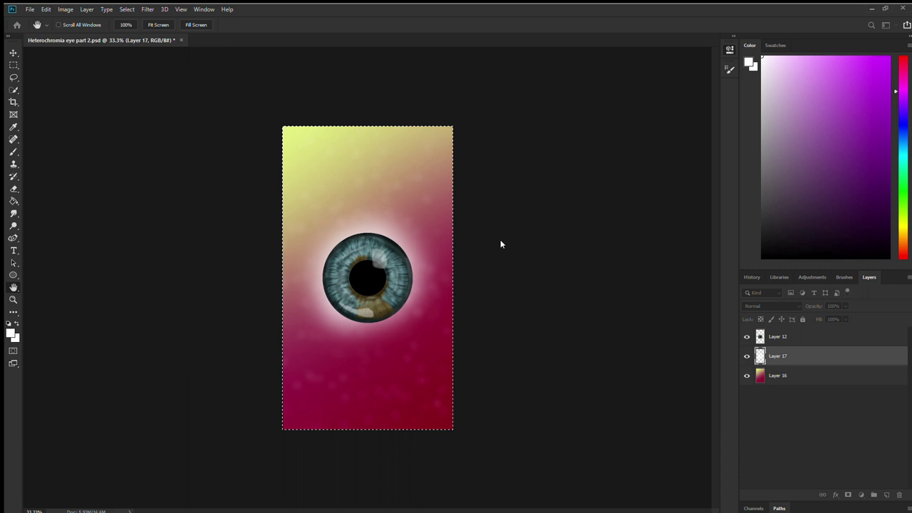
mouse_move(500, 240)
mouse_down()
mouse_move(509, 238)
mouse_move(486, 241)
mouse_move(494, 243)
mouse_up()
click(580, 125)
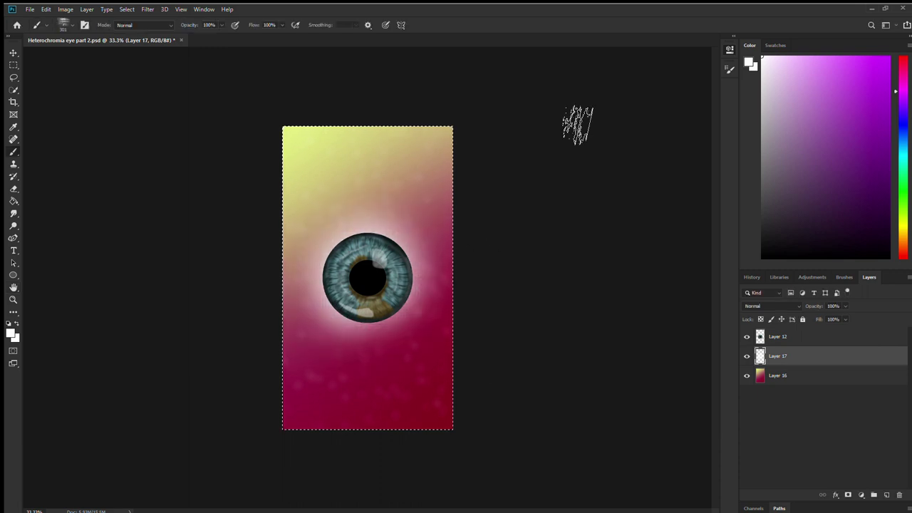
- Hide Layer 17 and try a blurred white area across the canvas's upper-right part on a new Layer 18
click(886, 494)
click(747, 375)
mouse_move(460, 164)
mouse_down()
mouse_move(400, 143)
mouse_move(467, 210)
mouse_move(362, 130)
mouse_move(443, 170)
mouse_move(542, 282)
mouse_move(464, 191)
mouse_move(509, 262)
mouse_up()
click(147, 9)
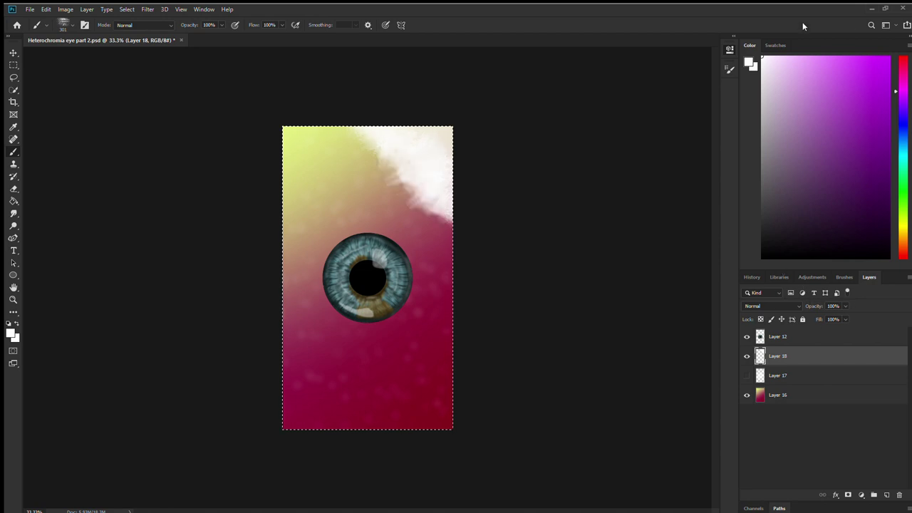
mouse_move(380, 171)
mouse_down()
mouse_move(420, 205)
mouse_move(306, 319)
mouse_move(484, 284)
mouse_move(446, 196)
mouse_up()
click(147, 9)
click(271, 166)
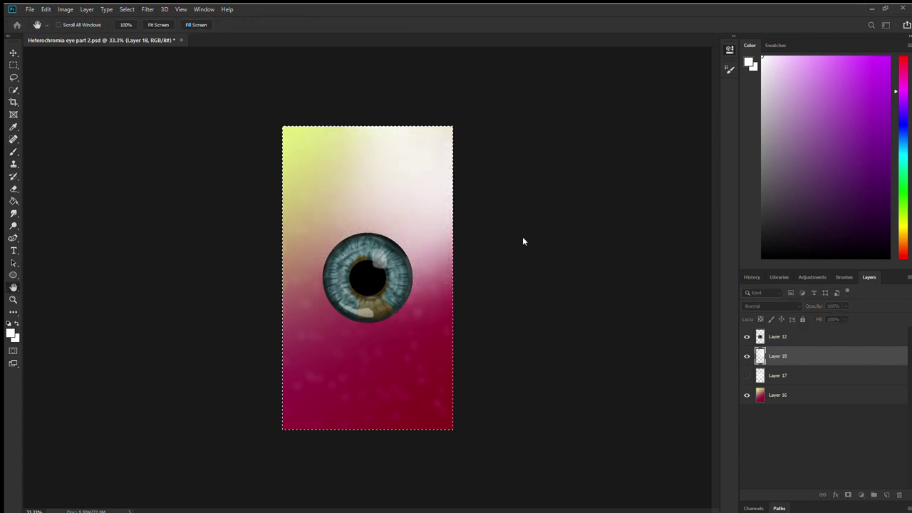
- Undo the white painting and its blur on Layer 18
key(b)
key(ctrl+shift+z)
key(ctrl+shift+z)
key(ctrl+shift+z)
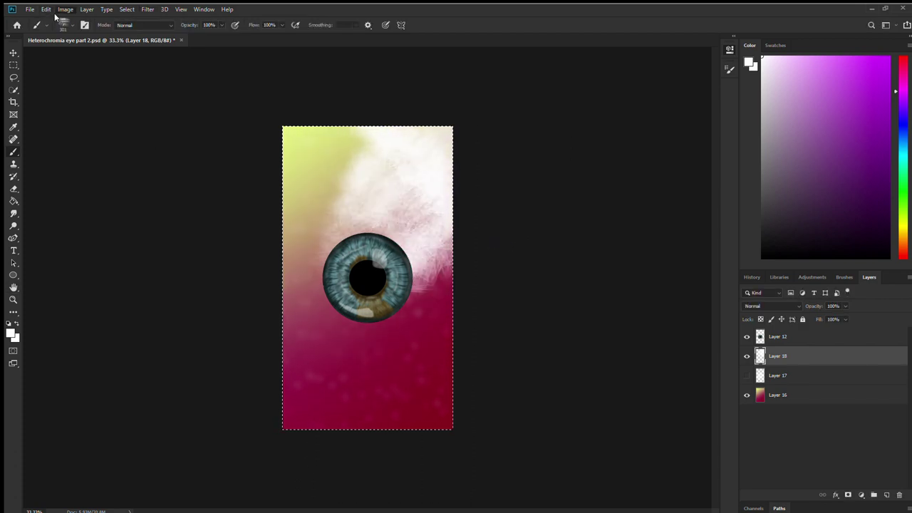
key(ctrl+alt+z)
key(ctrl+alt+z)
key(ctrl+alt+z)
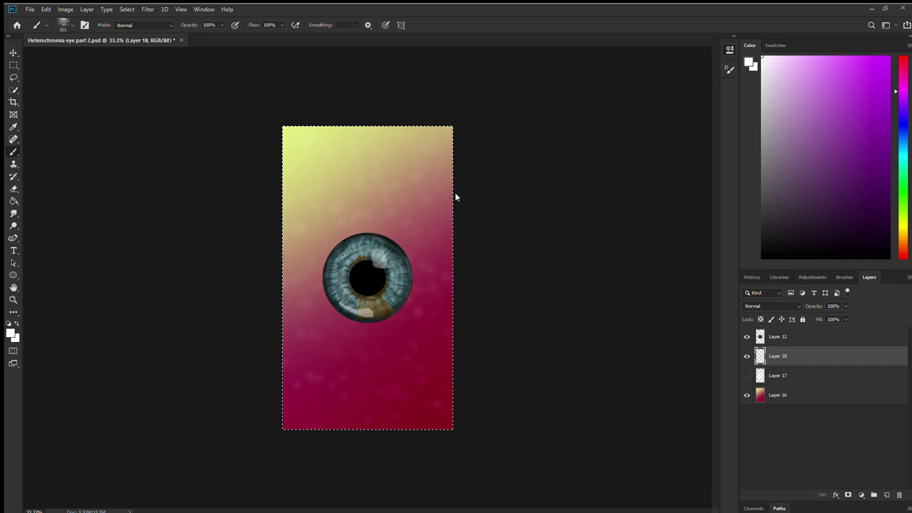
- Try two lens flare effects in the upper-right corner of Layer 16 and undo them
key(alt+bracketleft)
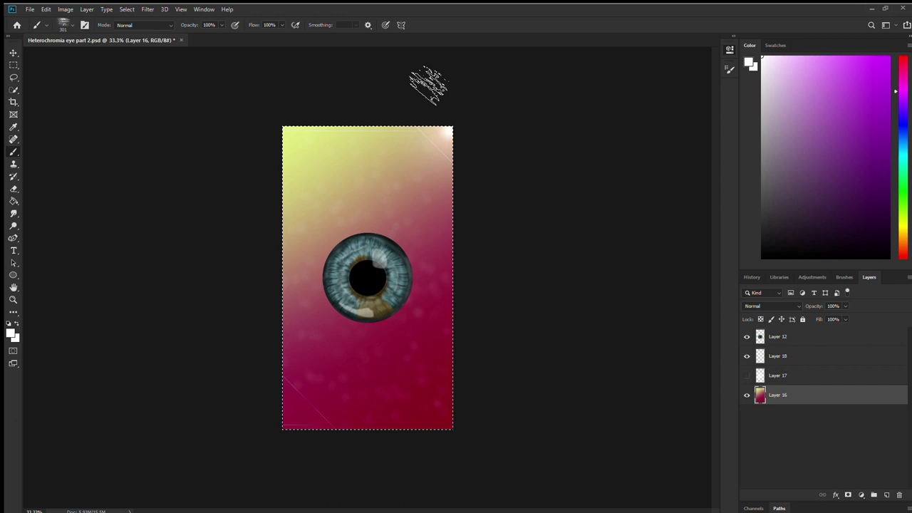
key(ctrl+z)
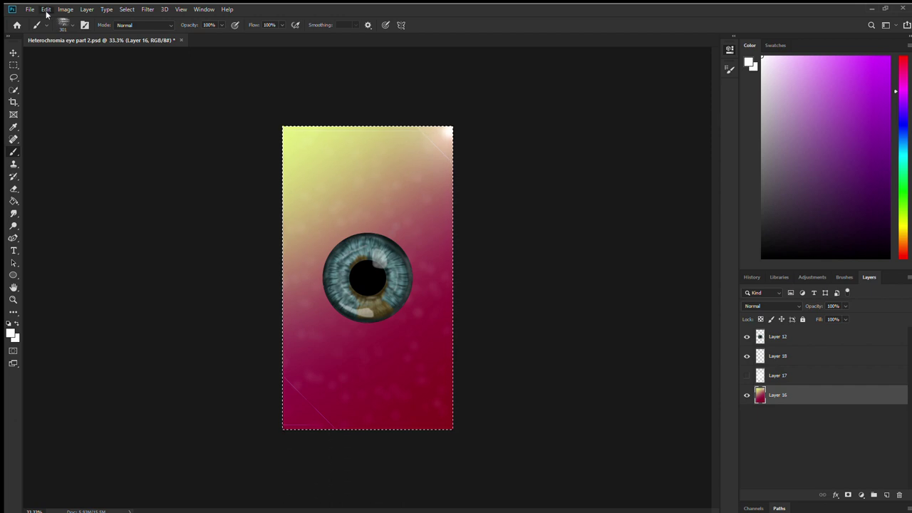
click(432, 82)
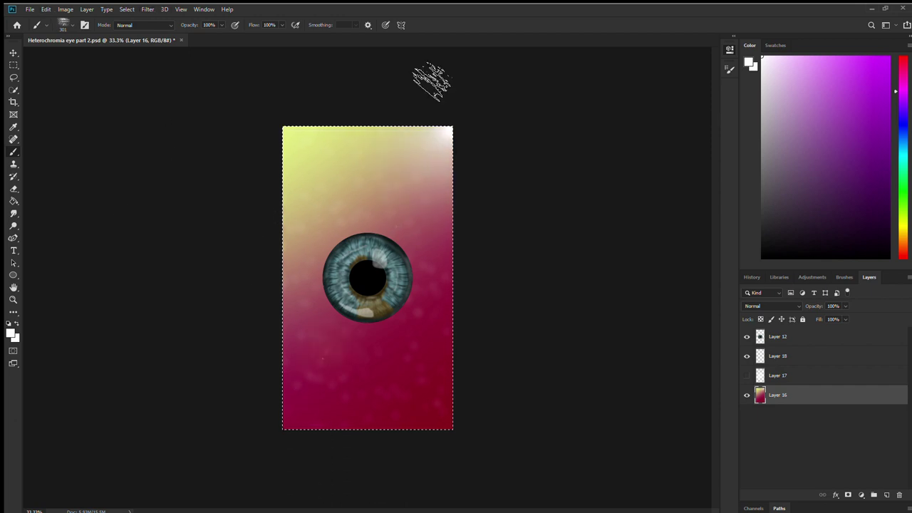
key(ctrl+z)
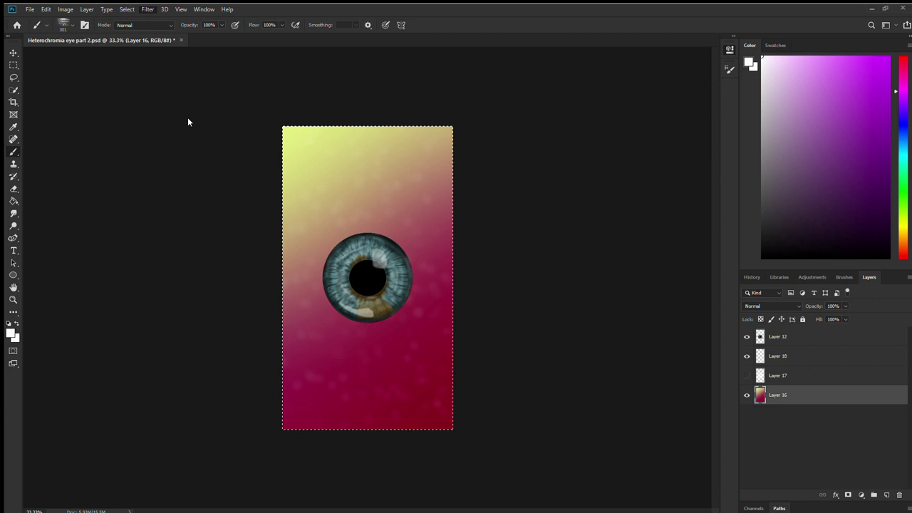
- Delete Layer 17 and merge Layer 18 into the gradient background on Layer 16
click(801, 342)
click(799, 375)
click(899, 494)
click(791, 356)
key(ctrl+e)
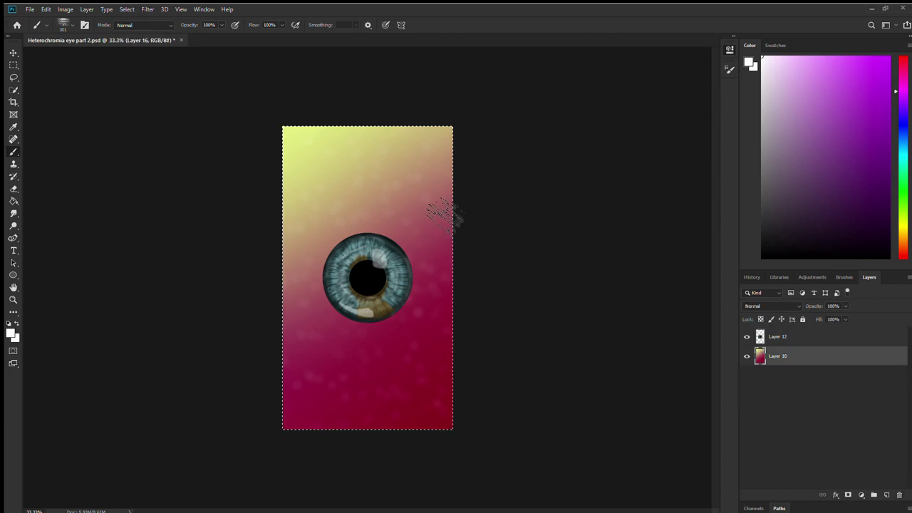
- Replace the full-canvas selection with a Quick Selection of the whole eye on Layer 12
click(784, 338)
click(13, 90)
key(ctrl+d)
drag(347, 250, 388, 307)
- Erase the selected eye area from Layer 16 with an enlarged eraser at 100% opacity and move Layer 16 above Layer 12
click(780, 361)
click(12, 189)
key(0)
key(bracketright)
key(bracketright)
key(bracketright)
key(bracketright)
key(bracketright)
key(bracketright)
key(bracketright)
key(bracketright)
key(bracketright)
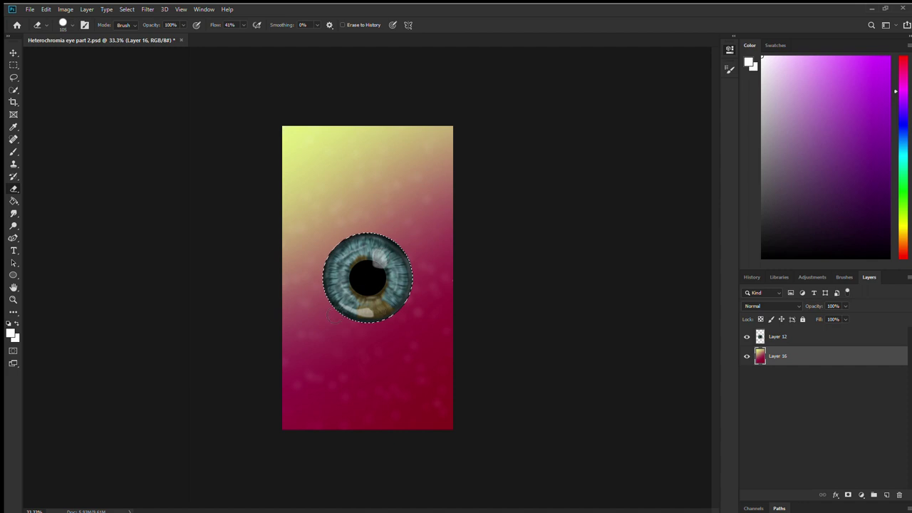
key(ctrl+bracketright)
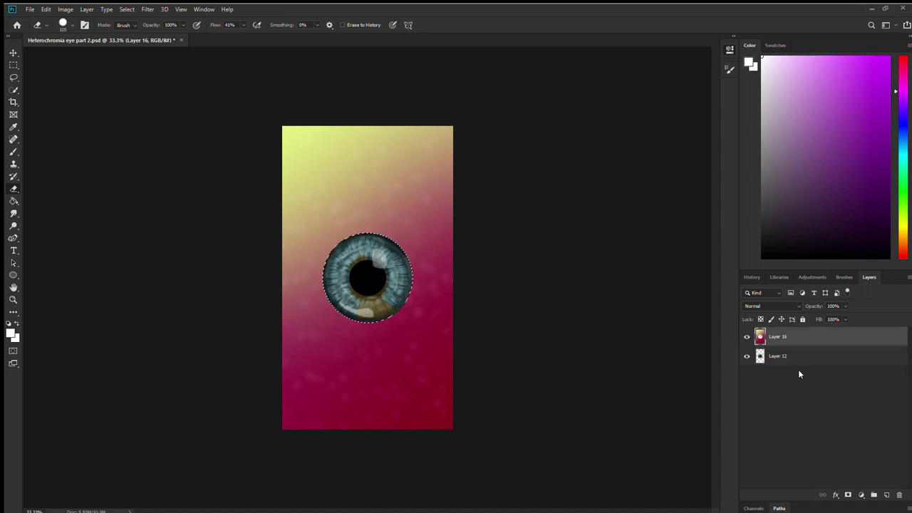
- Select the entire canvas and add a lens flare in the upper-right corner of Layer 16
key(b)
key(ctrl+a)
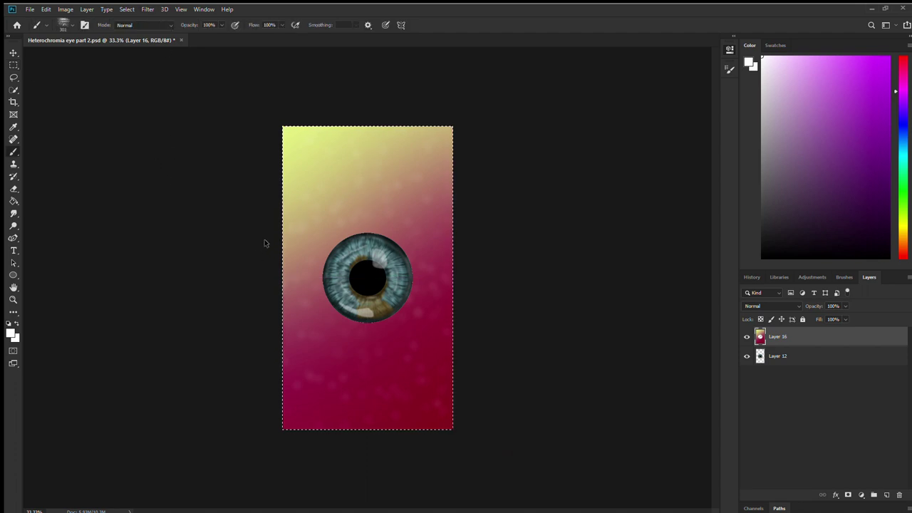
click(424, 101)
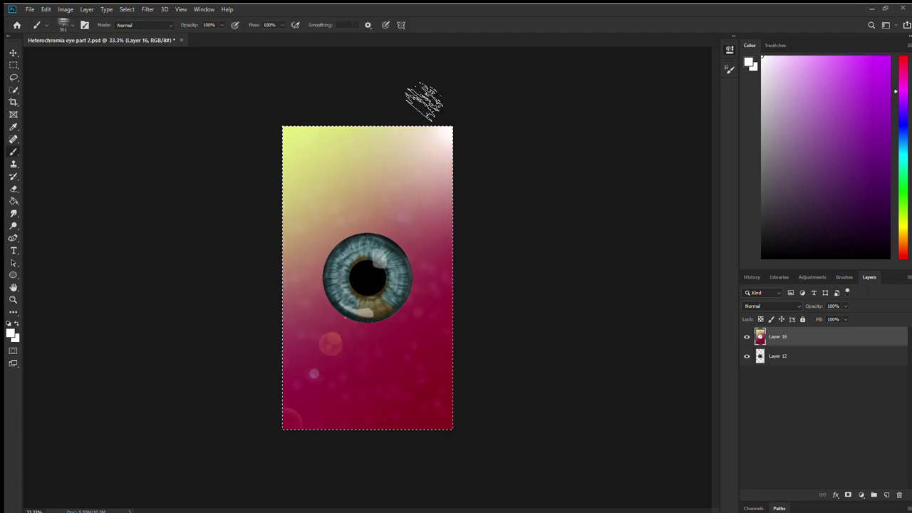
- Set up a black hard round brush at size 301 and select the eye area
click(777, 357)
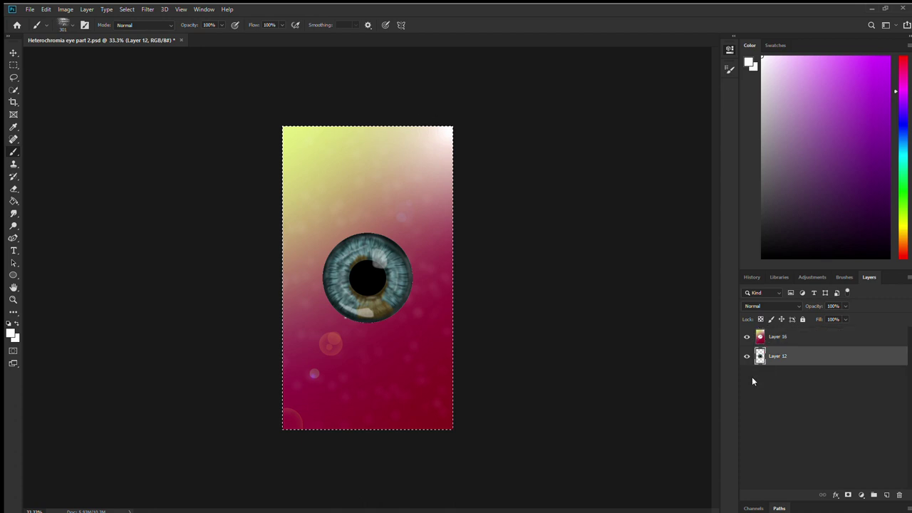
key(x)
click(58, 20)
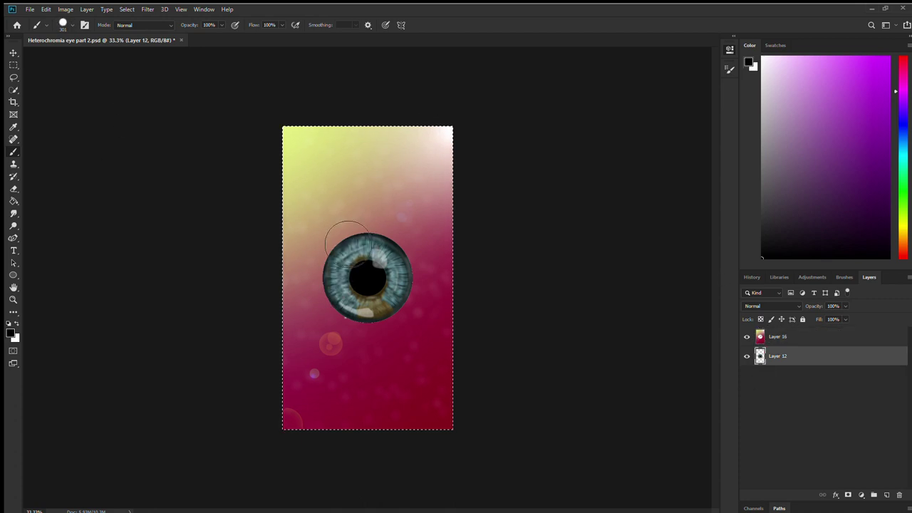
click(777, 336)
click(778, 355)
click(12, 90)
key(ctrl+shift+i)
click(778, 337)
- Try painting the selected eye area black on Layer 16 and undo it
click(12, 152)
key(b)
drag(381, 256, 356, 278)
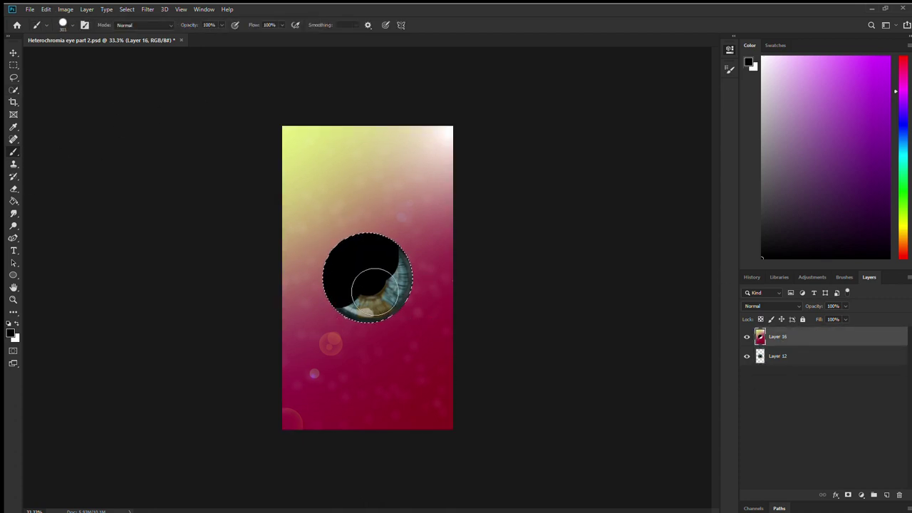
key(ctrl+z)
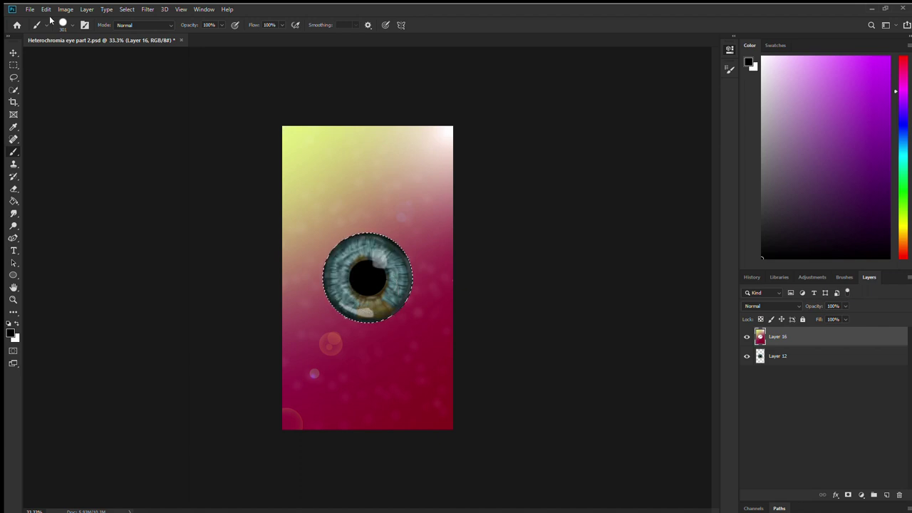
- Merge the background on Layer 16 into the eye on Layer 12
ctrl+click(793, 336)
click(796, 338)
key(ctrl+e)
- Add Layer 13 beneath Layer 12, paint the selected eye area black on it and deselect
click(887, 495)
drag(797, 342, 797, 365)
drag(433, 320, 345, 257)
click(14, 65)
click(432, 194)
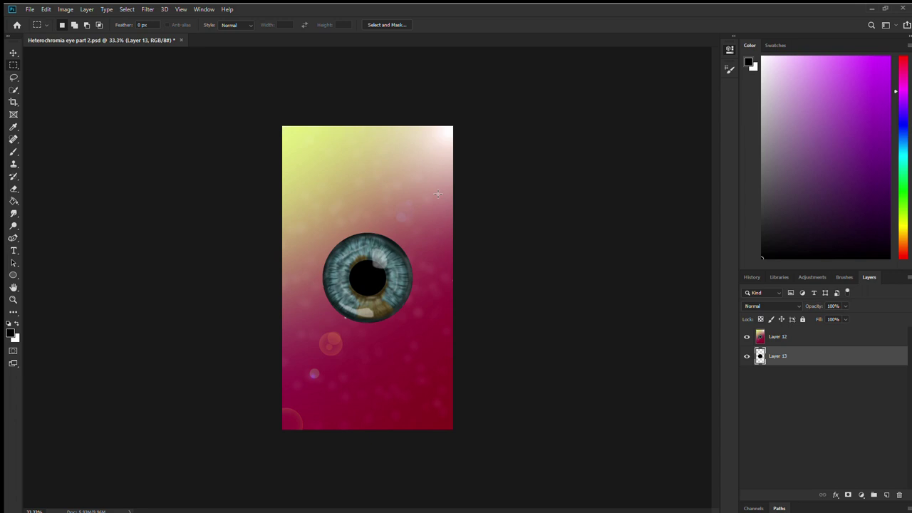
- Add Layer 14 on top and paint a soft white border along the canvas edges, softening it with a blur filter
click(887, 495)
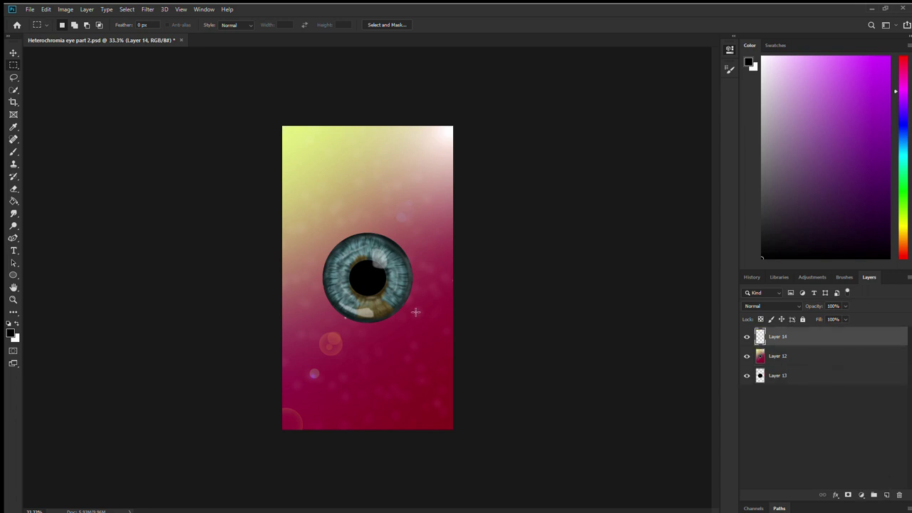
key(b)
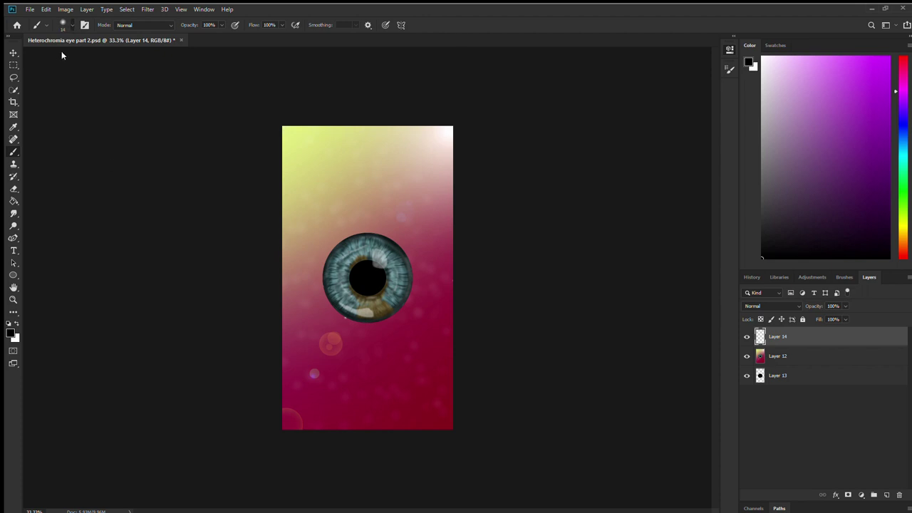
mouse_move(393, 126)
mouse_down()
mouse_move(313, 126)
mouse_move(289, 430)
mouse_move(451, 416)
mouse_move(451, 190)
mouse_up()
click(51, 8)
click(64, 21)
click(762, 56)
click(148, 9)
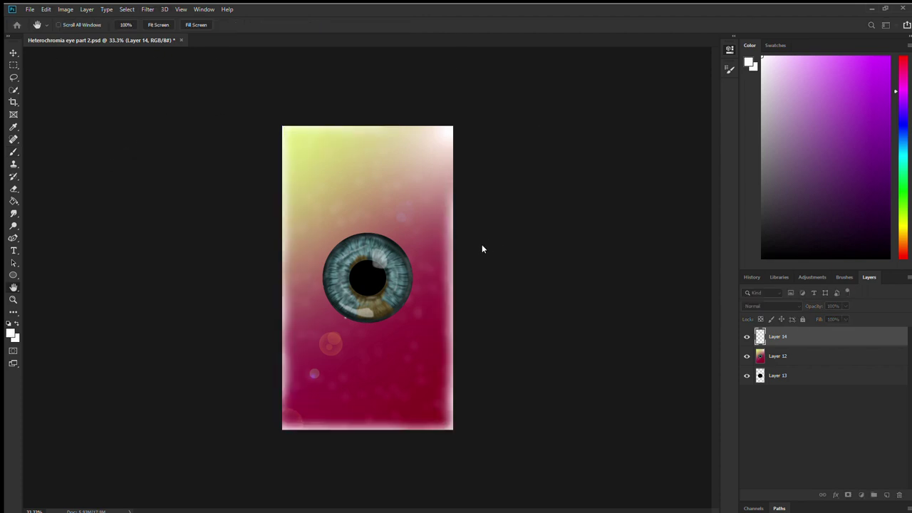
drag(482, 244, 478, 241)
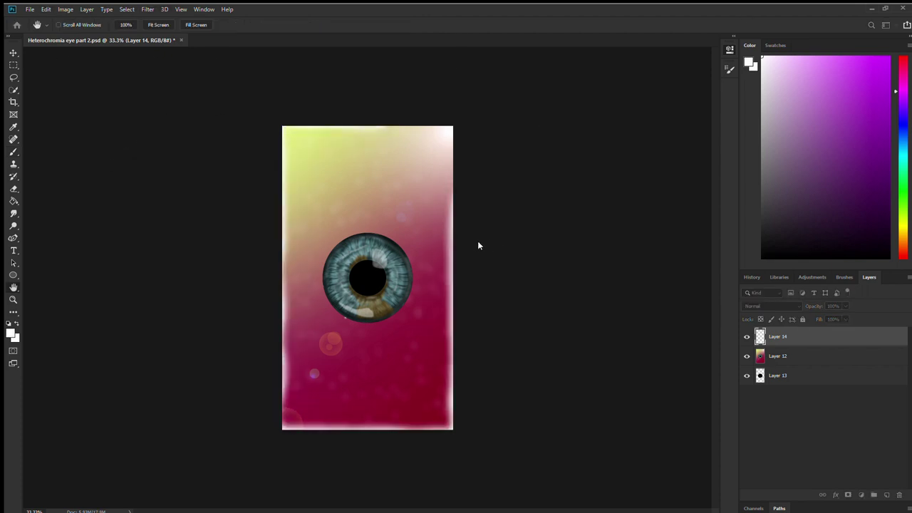
click(563, 203)
- Add Layer 15 and paint a blurred black border along the canvas edges, leaving the bright upper-right corner clear
click(887, 495)
click(762, 258)
mouse_move(370, 127)
mouse_down()
mouse_move(277, 145)
mouse_move(281, 396)
mouse_move(337, 431)
mouse_move(452, 424)
mouse_move(450, 178)
mouse_up()
key(ctrl+alt+f)
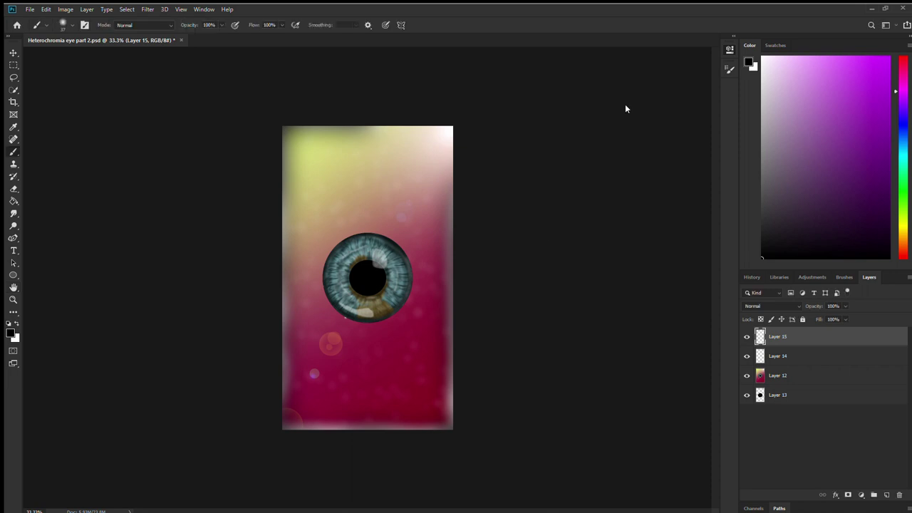
- Try dark grey shading around the eye's rim on a new Layer 16, and blur the black backing on Layer 13
key(ctrl+shift+alt+n)
key(x)
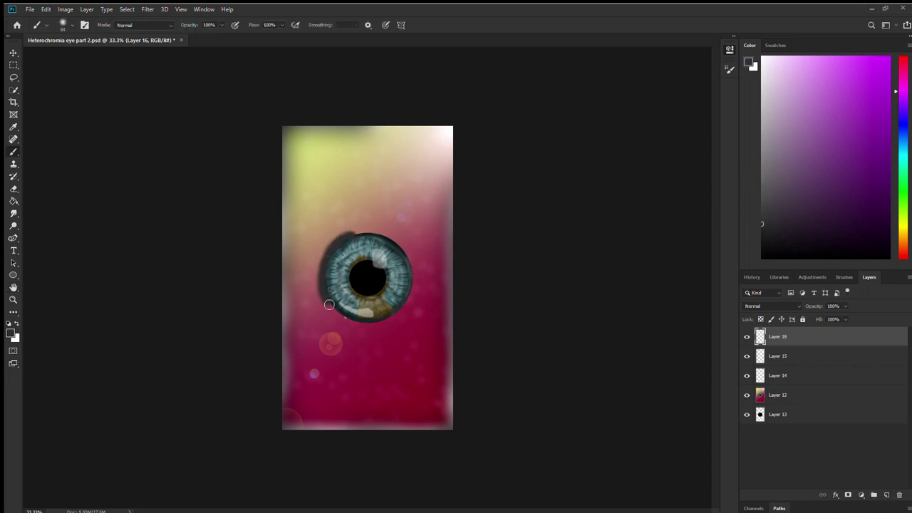
click(798, 415)
click(147, 9)
click(299, 169)
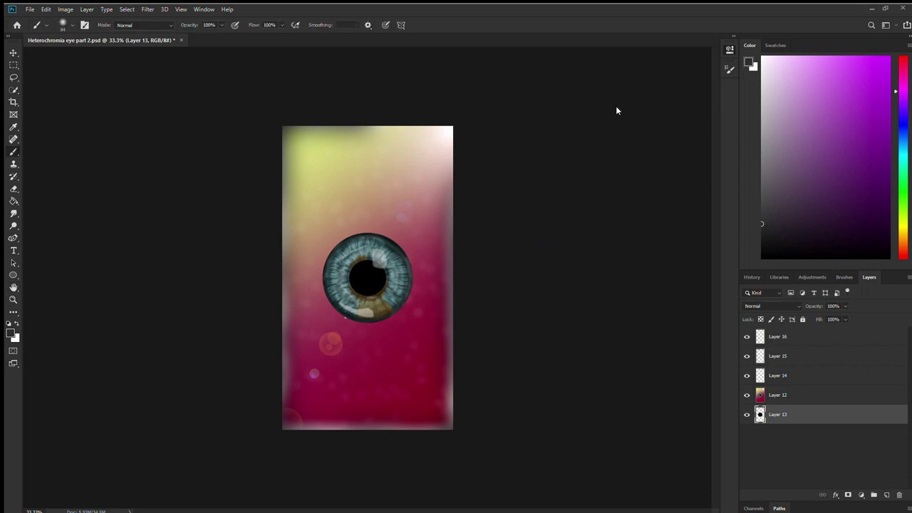
- Add Layer 17 at the top of the layer stack and set up a dark teal brush at size 21
click(887, 494)
drag(846, 414, 846, 329)
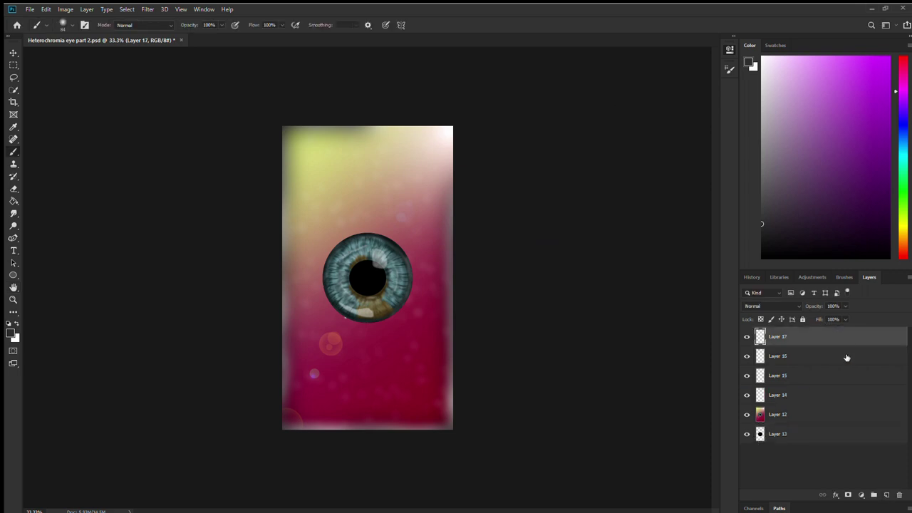
click(72, 25)
drag(70, 52, 61, 52)
click(903, 156)
click(890, 183)
- Replace the trial teal signature below the eye with thinner ones, using a smaller brush at 60% opacity
drag(398, 352, 389, 373)
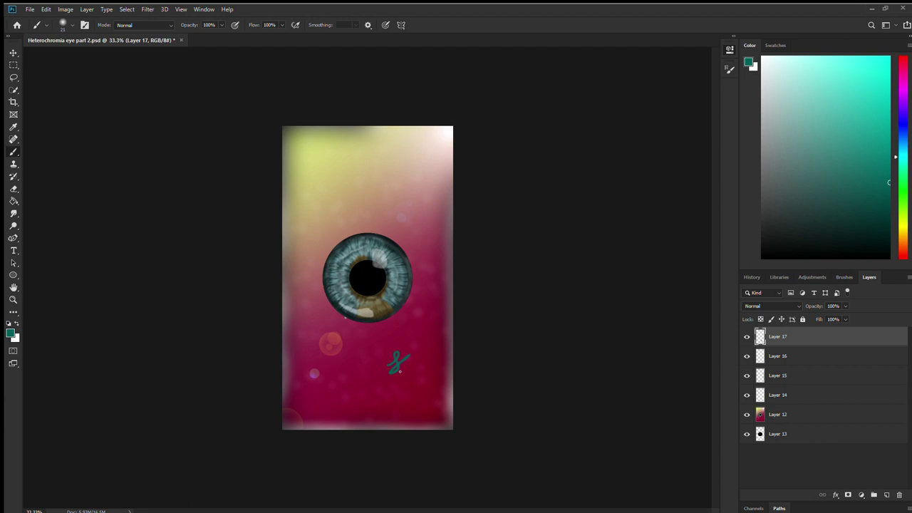
key(ctrl+z)
click(73, 25)
drag(60, 51, 56, 51)
key(6)
key(2)
key(2)
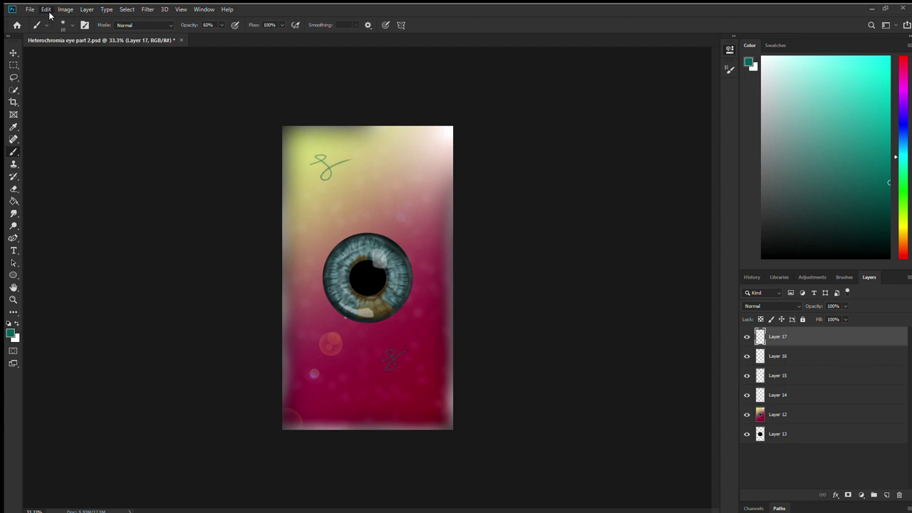